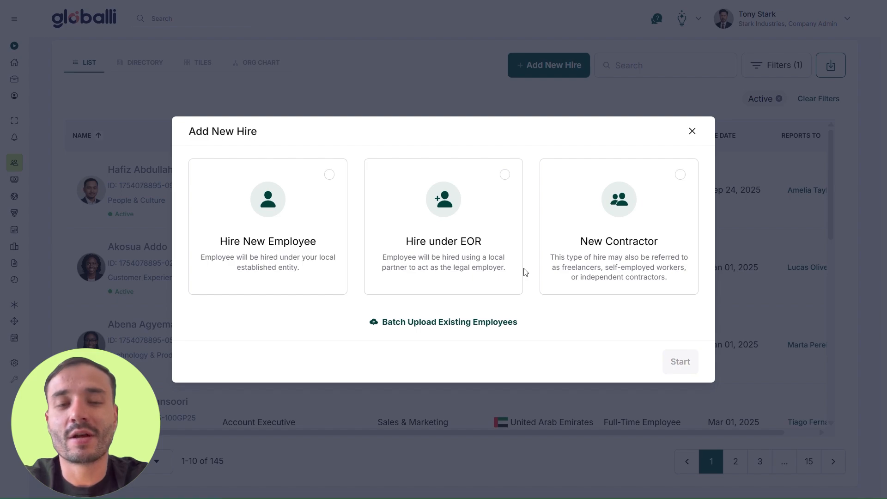
Choose the Hire New Employee option under the local entity and start the wizard.
{"action": "left_click", "coordinate": [303, 219]}
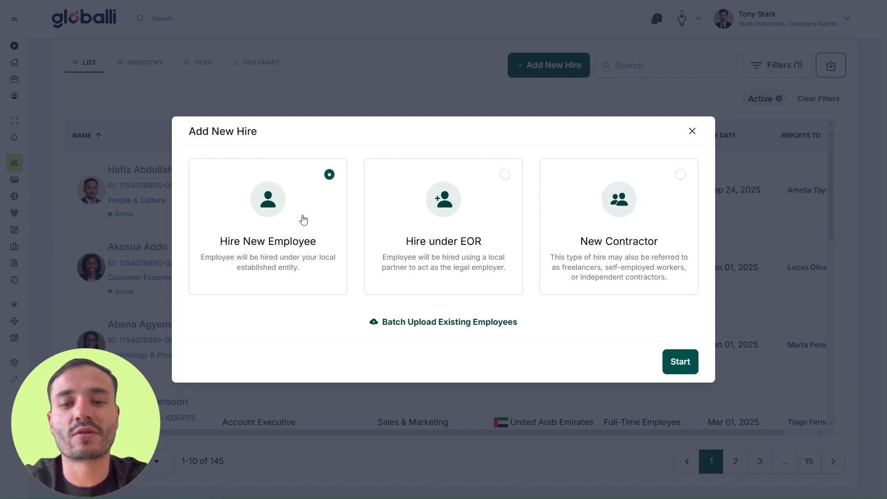
{"action": "left_click", "coordinate": [666, 366]}
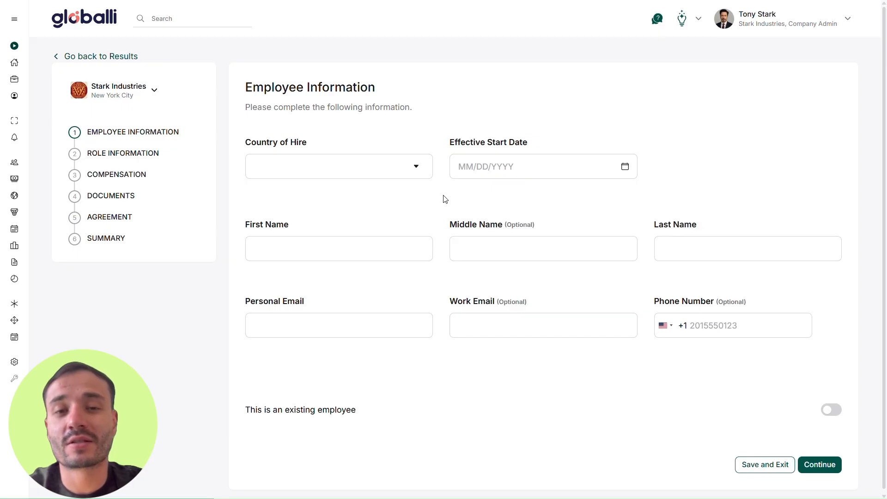
Set the Country of Hire to Singapore.
{"action": "left_click", "coordinate": [430, 173]}
{"action": "scroll", "coordinate": [416, 245], "scroll_direction": "down", "scroll_amount": 10}
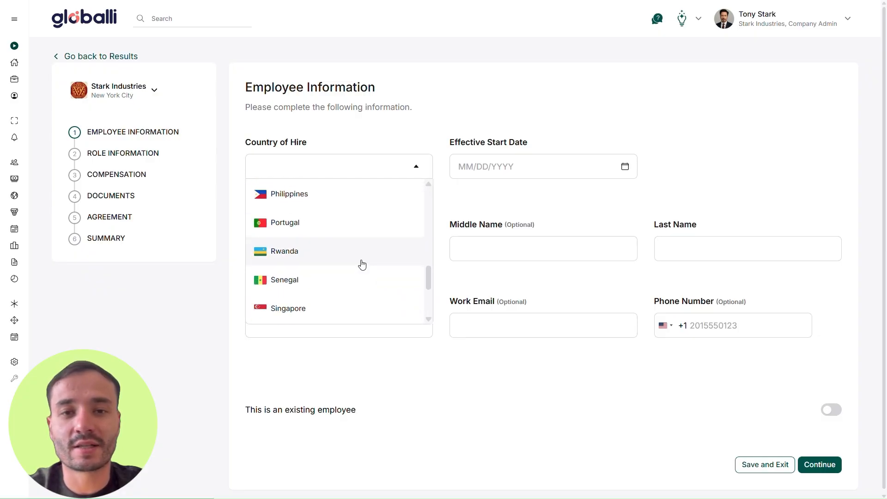
{"action": "scroll", "coordinate": [362, 264], "scroll_direction": "down", "scroll_amount": 3}
{"action": "left_click", "coordinate": [333, 196]}
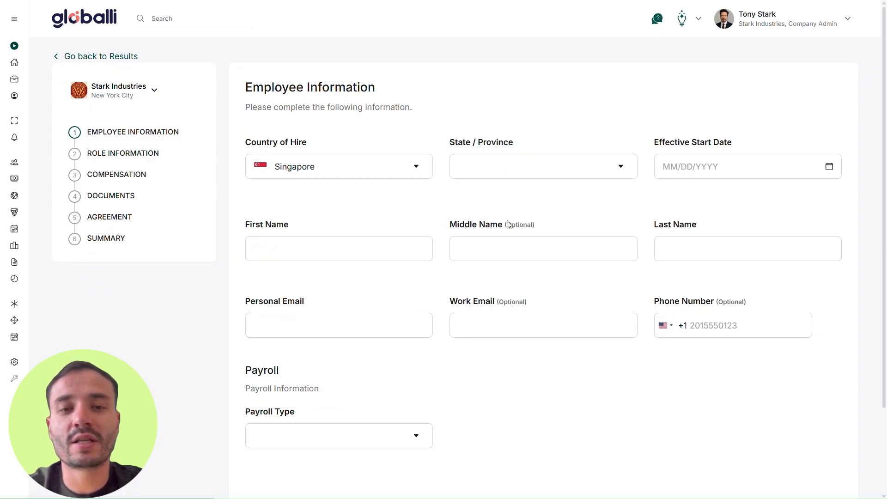
{"action": "scroll", "coordinate": [462, 273], "scroll_direction": "down", "scroll_amount": 1}
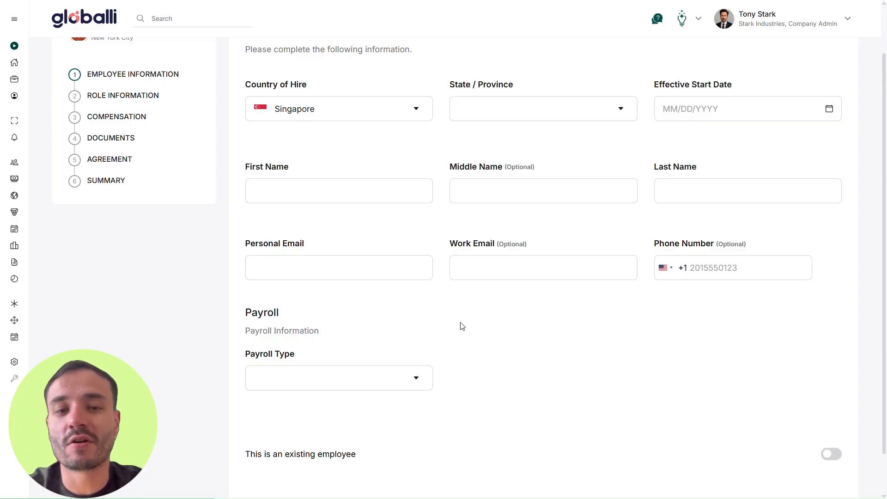
{"action": "scroll", "coordinate": [462, 325], "scroll_direction": "up", "scroll_amount": 1}
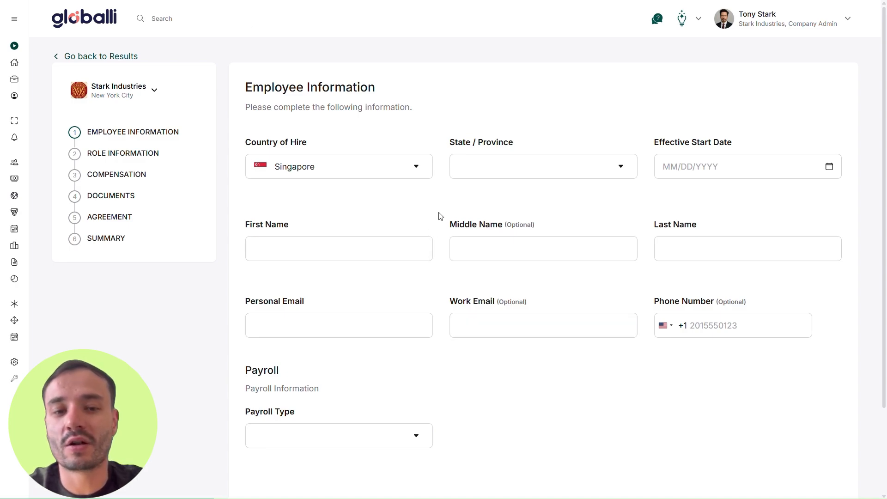
Briefly switch the Country of Hire to Belgium, then return it to Singapore.
{"action": "left_click", "coordinate": [423, 174]}
{"action": "scroll", "coordinate": [360, 252], "scroll_direction": "up", "scroll_amount": 12}
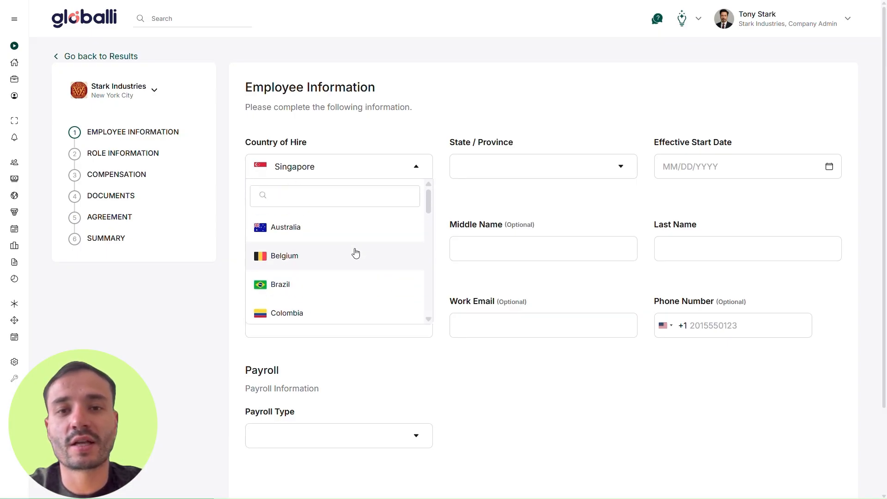
{"action": "left_click", "coordinate": [341, 257]}
{"action": "scroll", "coordinate": [451, 224], "scroll_direction": "down", "scroll_amount": 5}
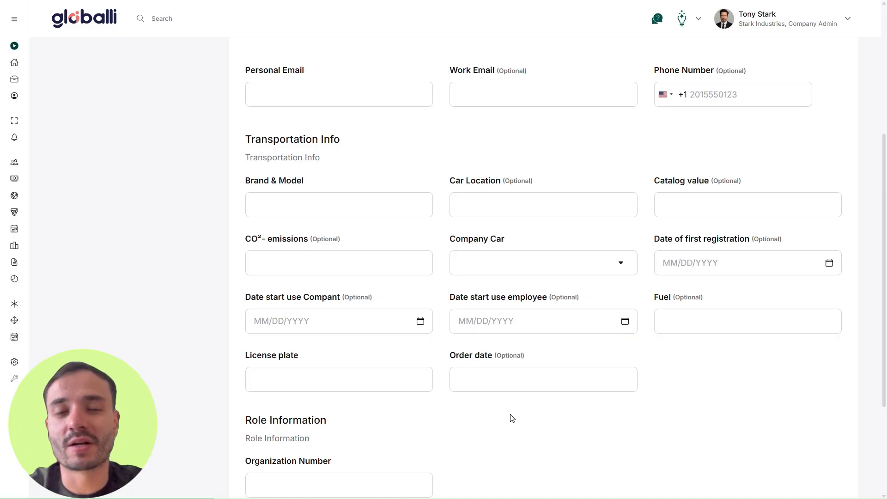
{"action": "scroll", "coordinate": [512, 418], "scroll_direction": "up", "scroll_amount": 5}
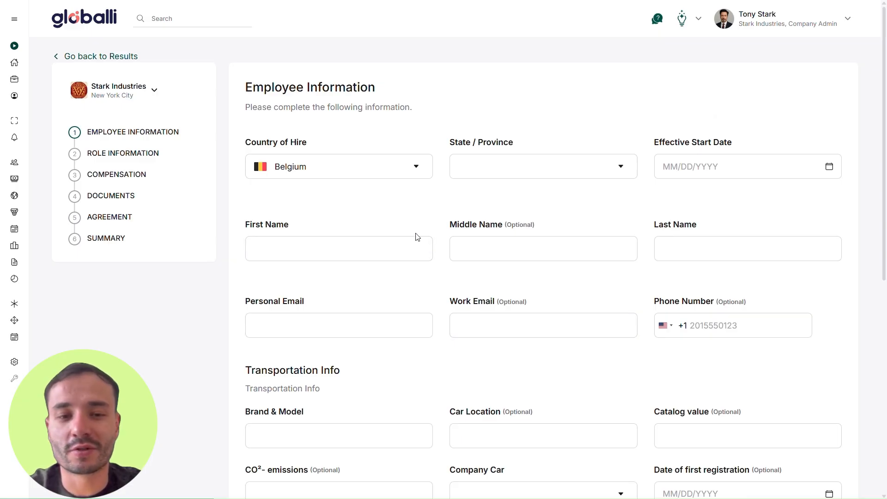
{"action": "left_click", "coordinate": [416, 167]}
{"action": "scroll", "coordinate": [385, 256], "scroll_direction": "down", "scroll_amount": 15}
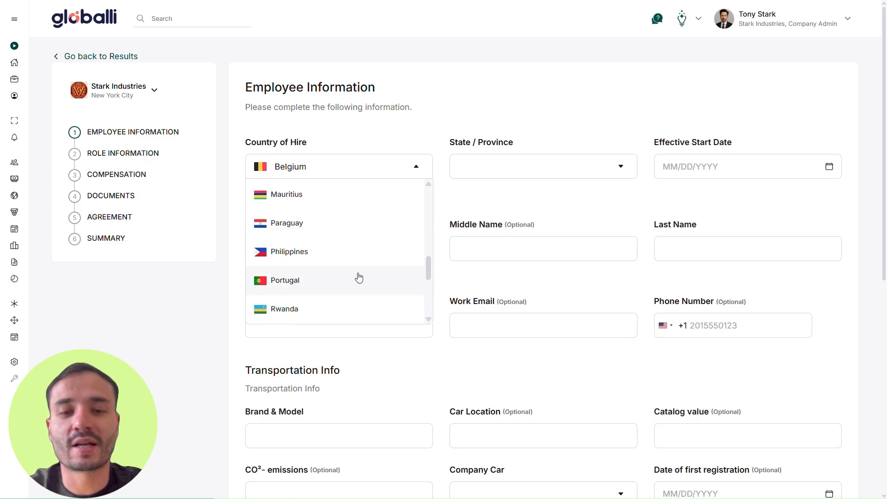
{"action": "left_click", "coordinate": [344, 258]}
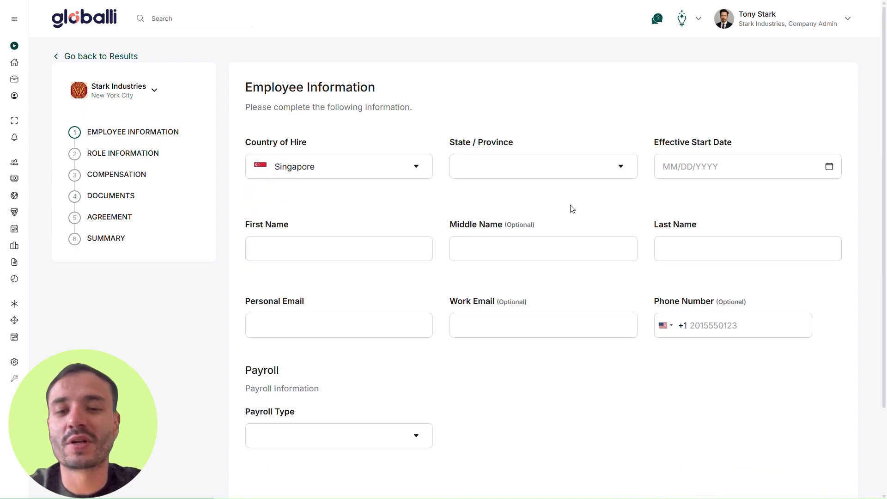
Set the region to Central Singapore and the start date to 12/01/2025.
{"action": "left_click", "coordinate": [604, 172]}
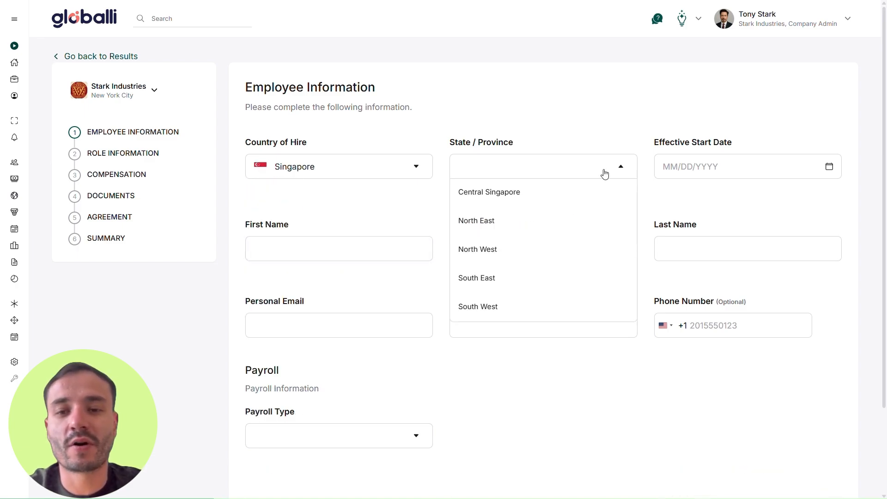
{"action": "left_click", "coordinate": [567, 202]}
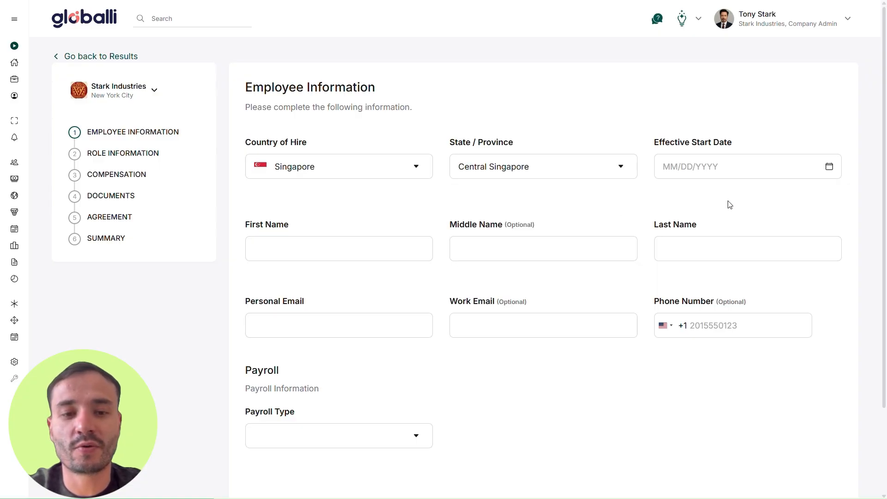
{"action": "left_click", "coordinate": [732, 172]}
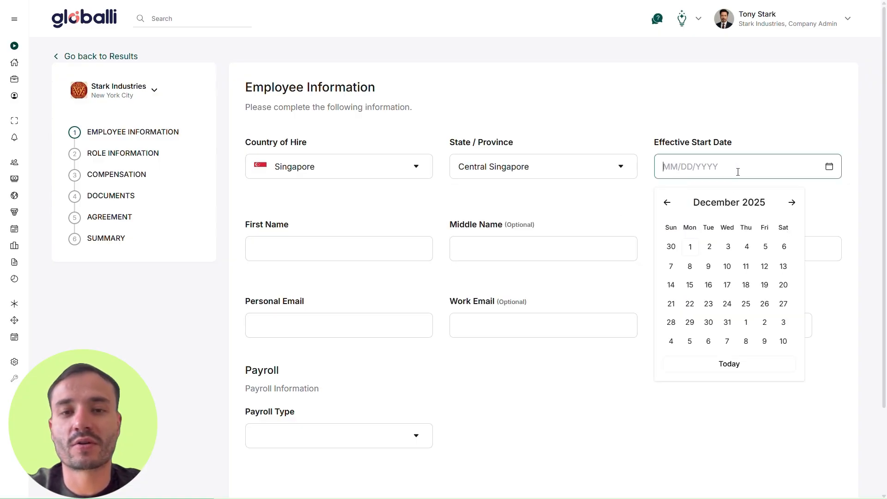
{"action": "left_click", "coordinate": [691, 246]}
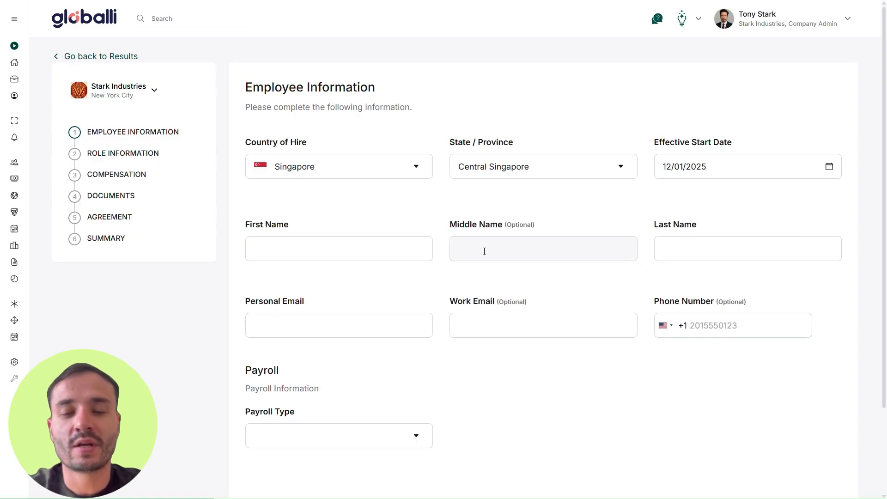
Enter the new hire's first and last name and paste their personal email.
{"action": "left_click", "coordinate": [375, 252]}
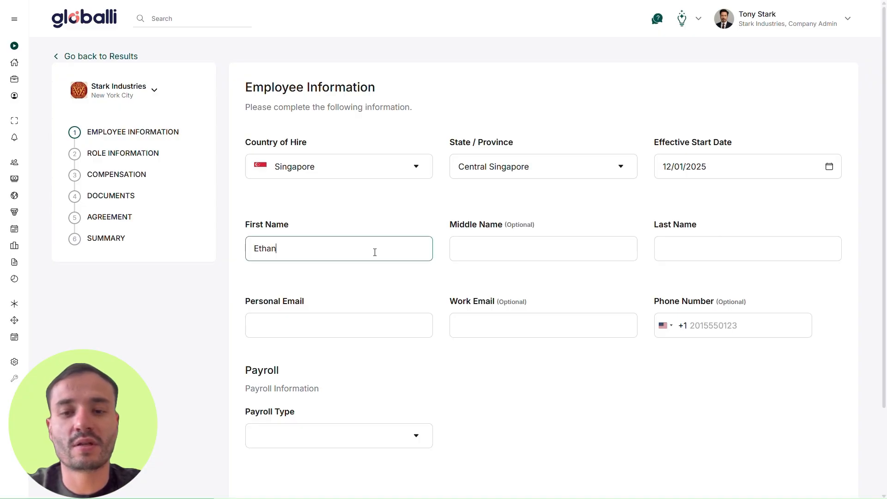
{"action": "left_click", "coordinate": [496, 252]}
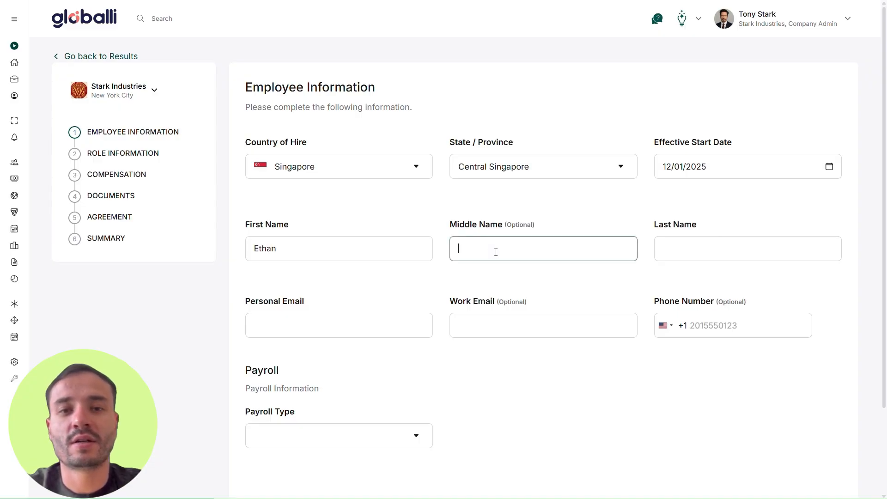
{"action": "left_click", "coordinate": [691, 256]}
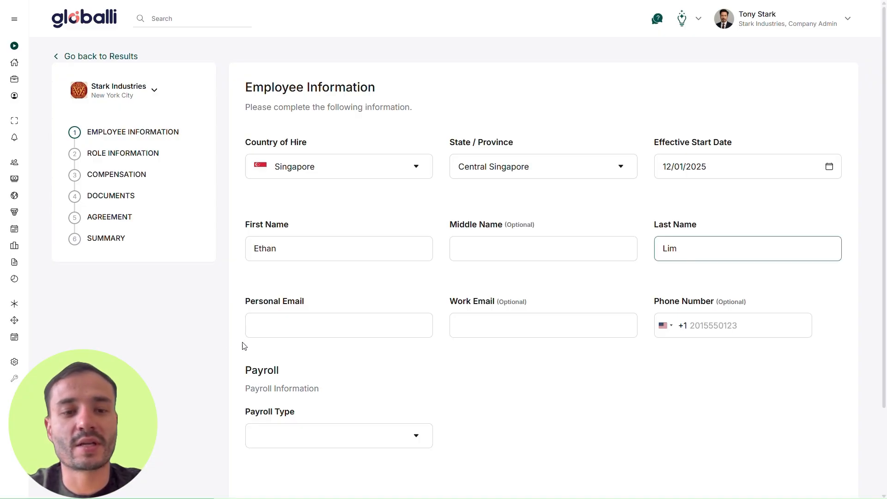
{"action": "left_click", "coordinate": [352, 333]}
{"action": "key", "text": "ctrl+v"}
{"action": "left_click", "coordinate": [533, 374]}
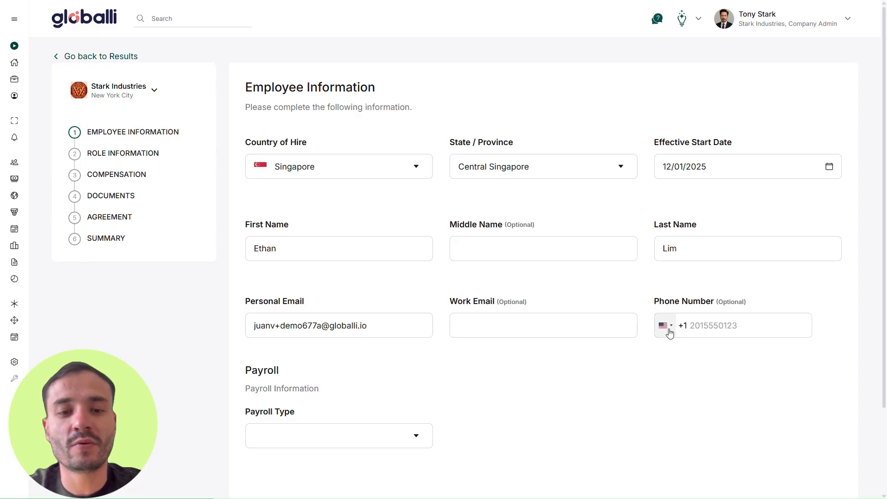
Enter the employee's phone number with the Singapore +65 code and set Payroll Type to Monthly.
{"action": "left_click", "coordinate": [666, 326]}
{"action": "type", "text": "sing"}
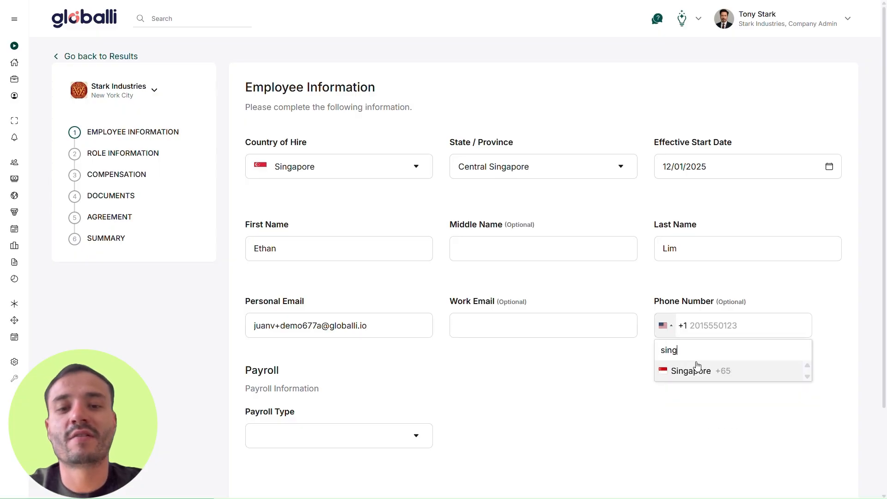
{"action": "left_click", "coordinate": [698, 370]}
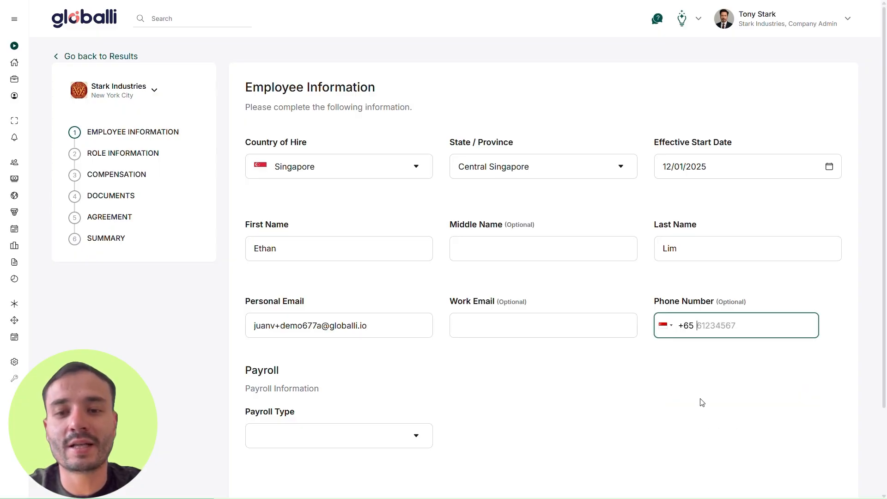
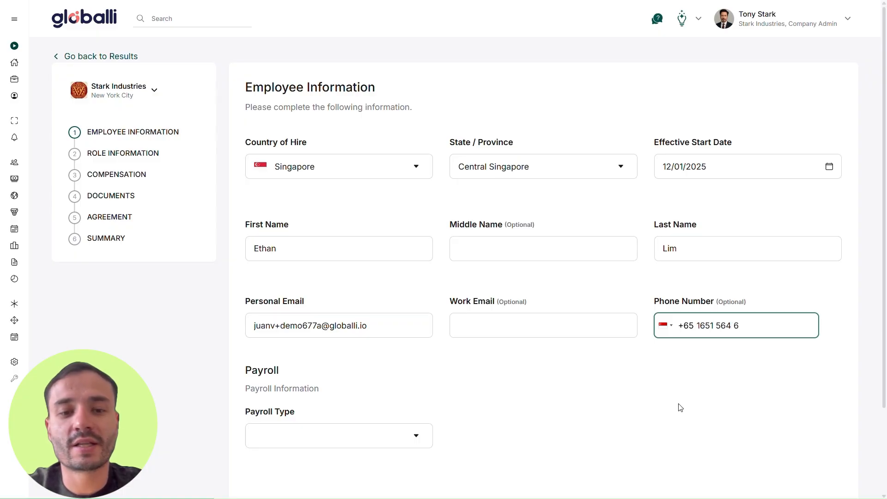
{"action": "scroll", "coordinate": [681, 407], "scroll_direction": "down", "scroll_amount": 2}
{"action": "left_click", "coordinate": [384, 331]}
{"action": "left_click", "coordinate": [364, 358]}
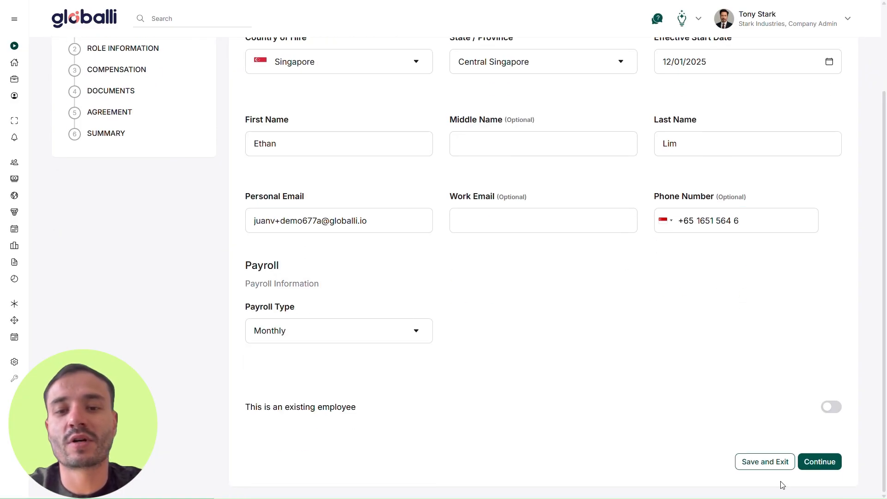
On Role Information, keep the hire as non-manager, Research & Development department, Prototyping Engineer title.
{"action": "left_click", "coordinate": [837, 468]}
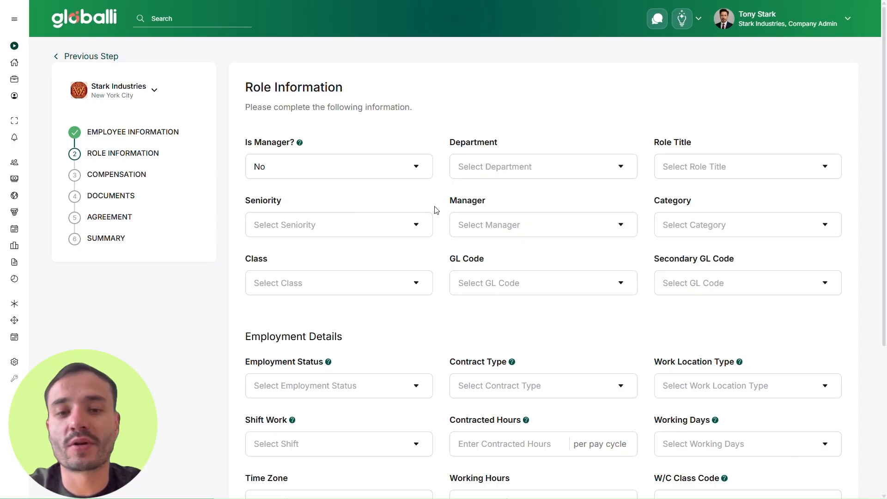
{"action": "left_click", "coordinate": [418, 175]}
{"action": "left_click", "coordinate": [418, 174]}
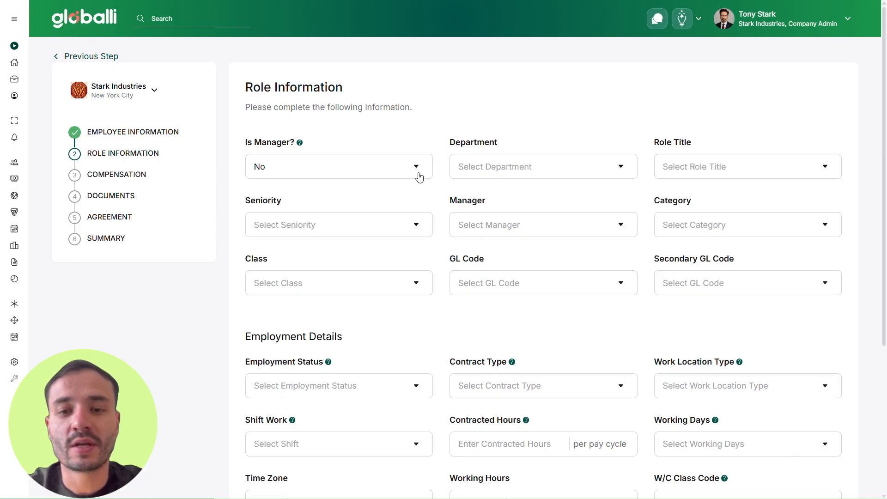
{"action": "left_click", "coordinate": [597, 173]}
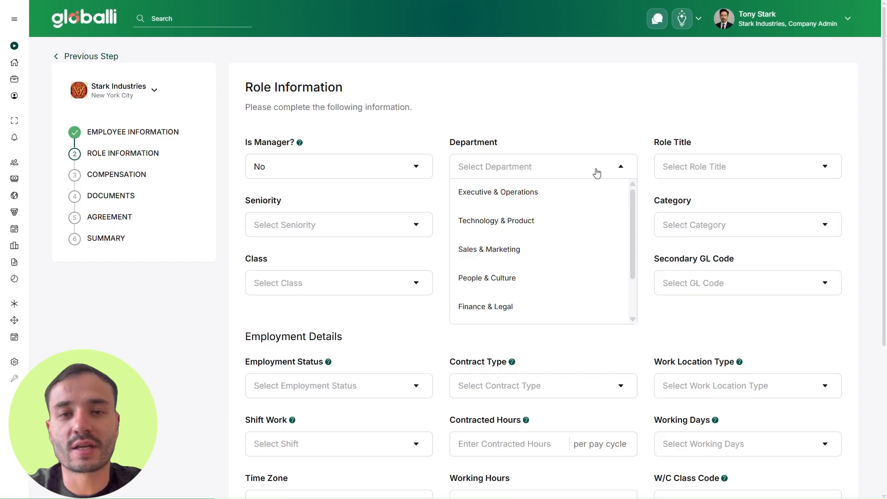
{"action": "scroll", "coordinate": [592, 231], "scroll_direction": "down", "scroll_amount": 2}
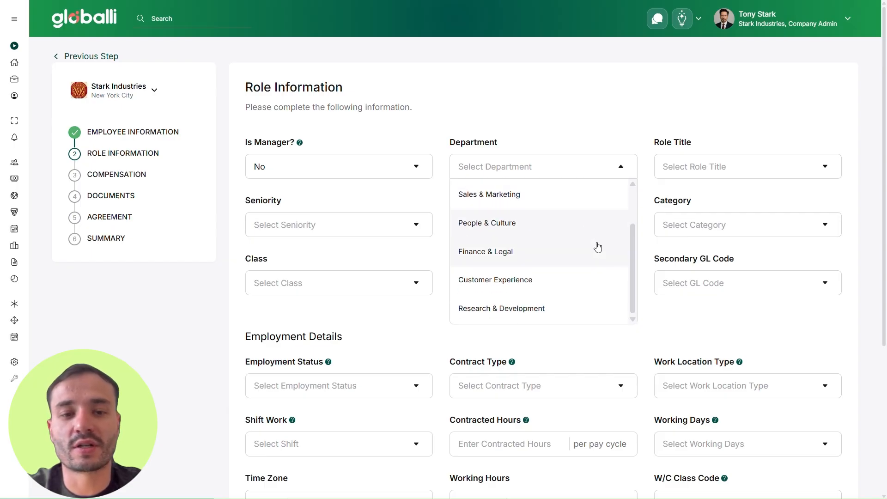
{"action": "left_click", "coordinate": [582, 307]}
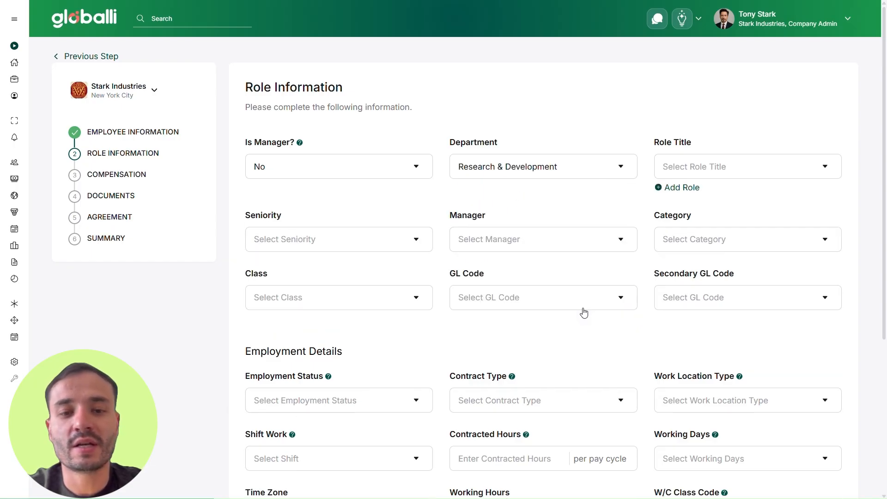
{"action": "left_click", "coordinate": [744, 175]}
{"action": "scroll", "coordinate": [753, 223], "scroll_direction": "down", "scroll_amount": 1}
{"action": "scroll", "coordinate": [754, 231], "scroll_direction": "down", "scroll_amount": 2}
{"action": "left_click", "coordinate": [757, 255]}
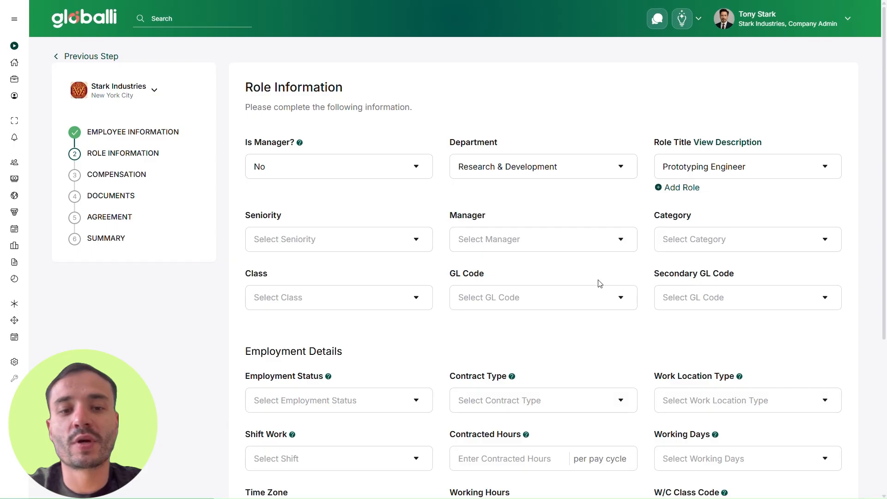
Set seniority to Mid-Level, assign the first listed manager, and set category, class and GL codes to none.
{"action": "left_click", "coordinate": [407, 241]}
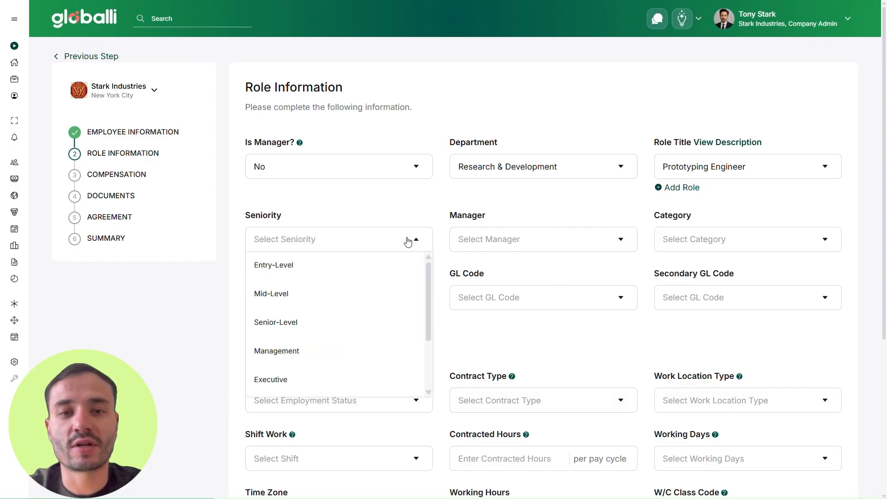
{"action": "left_click", "coordinate": [384, 297]}
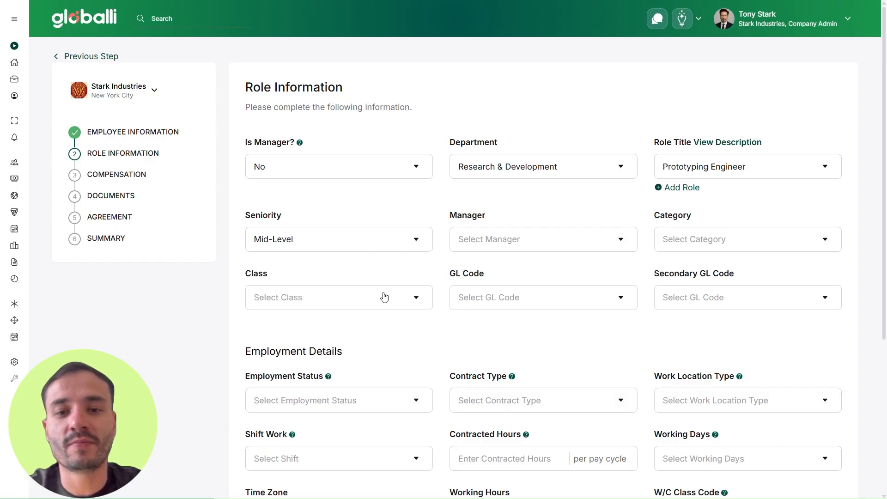
{"action": "left_click", "coordinate": [632, 247]}
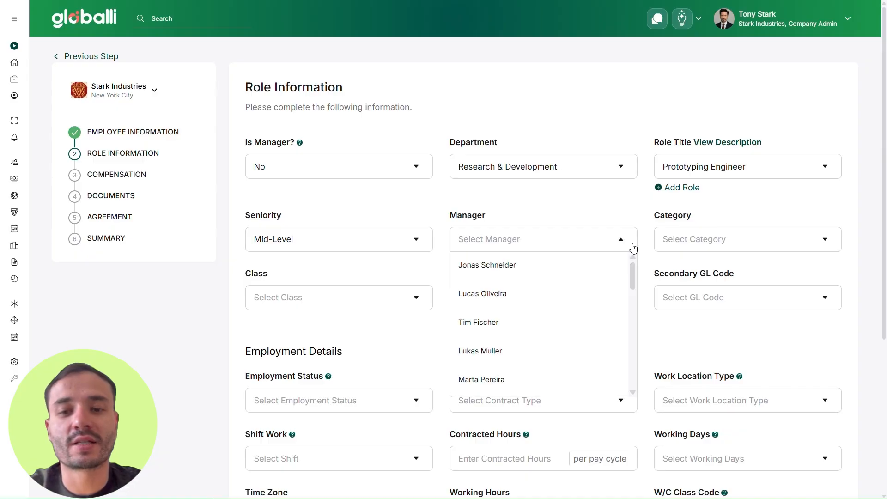
{"action": "left_click", "coordinate": [559, 273]}
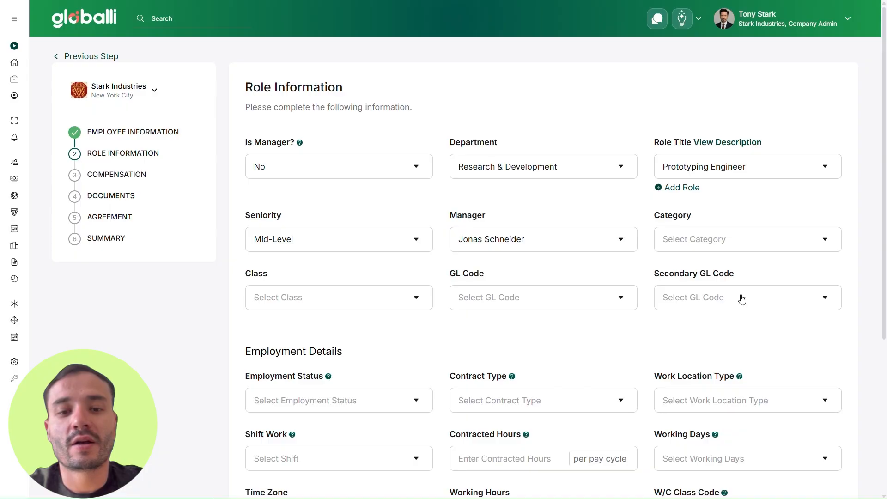
{"action": "left_click", "coordinate": [707, 245]}
{"action": "left_click", "coordinate": [706, 265]}
{"action": "left_click", "coordinate": [353, 300]}
{"action": "left_click", "coordinate": [359, 323]}
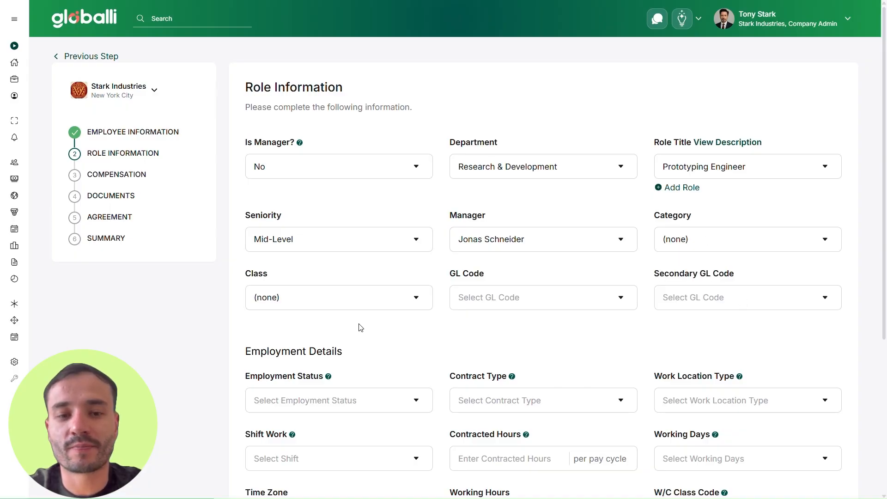
{"action": "left_click", "coordinate": [529, 298]}
{"action": "left_click", "coordinate": [531, 323]}
{"action": "left_click", "coordinate": [710, 297]}
{"action": "left_click", "coordinate": [722, 327]}
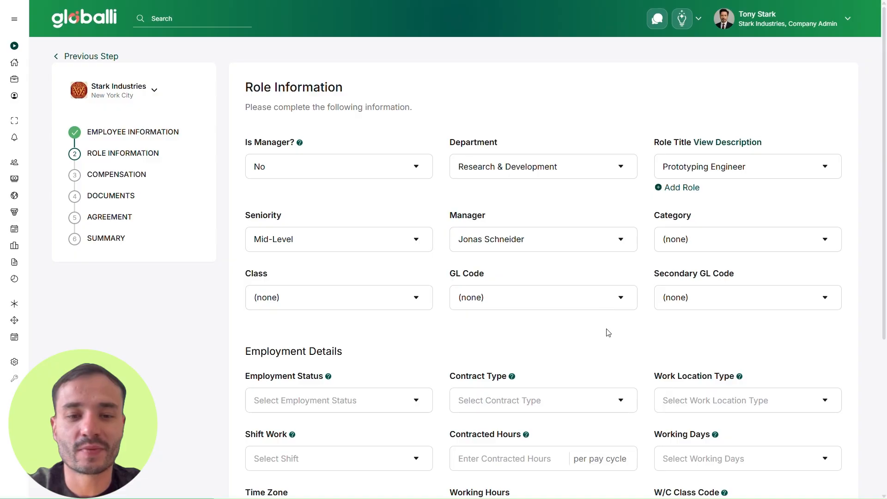
Make the employment Full-Time, Permanent Contract, with Remote work location.
{"action": "scroll", "coordinate": [388, 288], "scroll_direction": "down", "scroll_amount": 4}
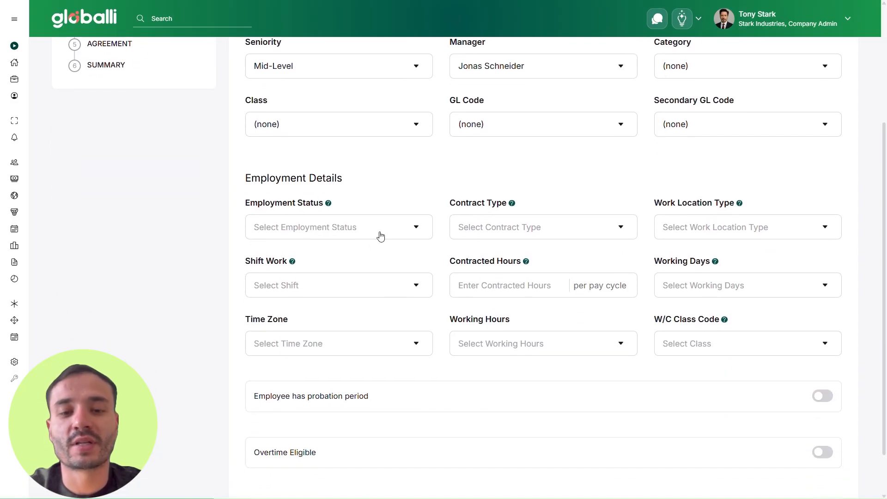
{"action": "left_click", "coordinate": [386, 234]}
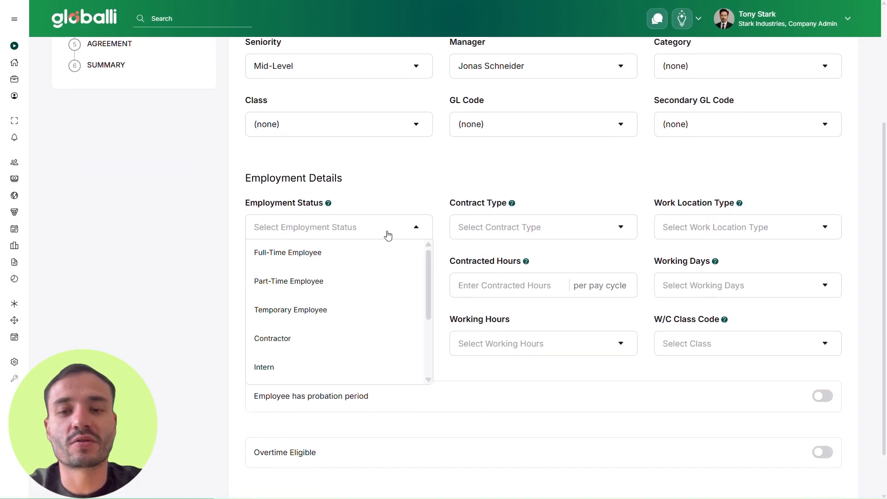
{"action": "left_click", "coordinate": [359, 264]}
{"action": "left_click", "coordinate": [569, 236]}
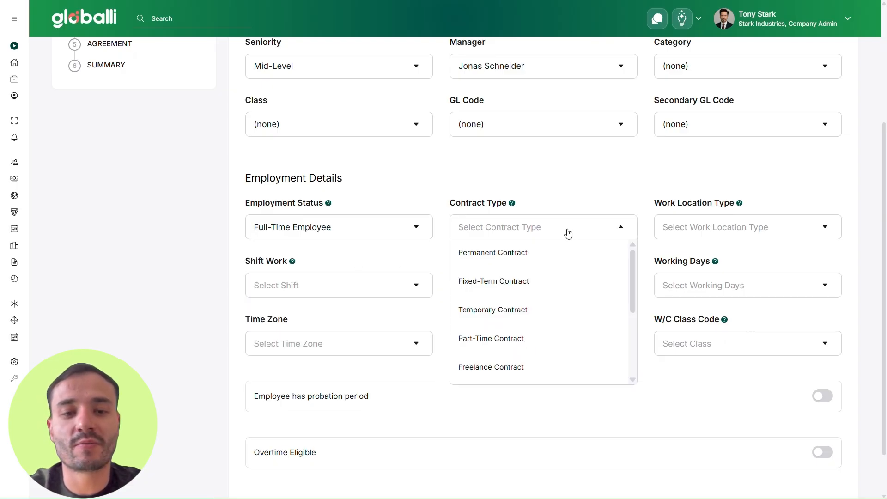
{"action": "left_click", "coordinate": [566, 257]}
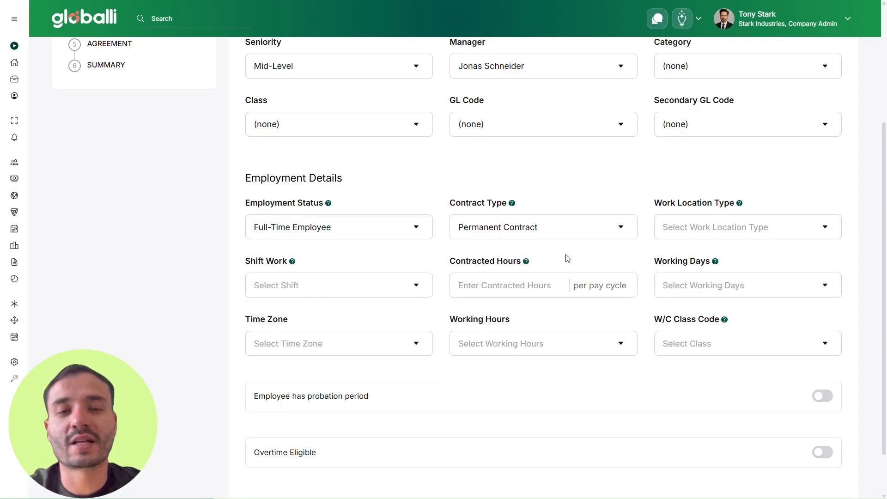
{"action": "left_click", "coordinate": [742, 233]}
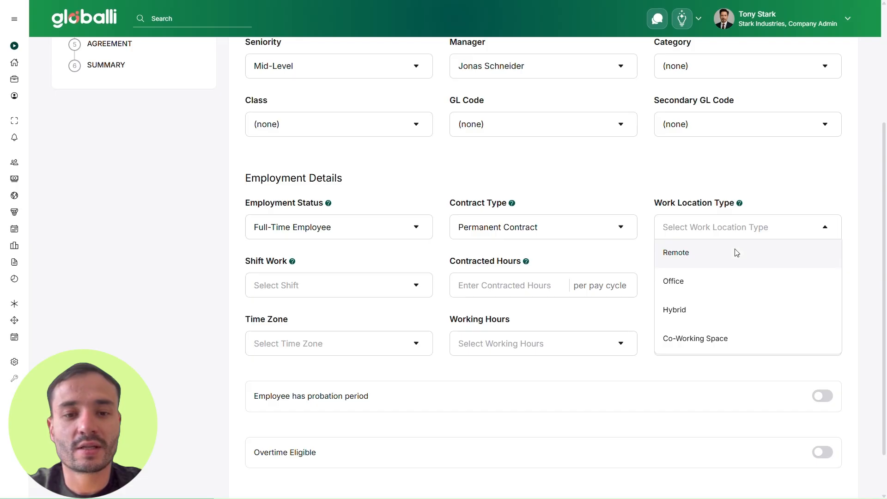
{"action": "left_click", "coordinate": [736, 252]}
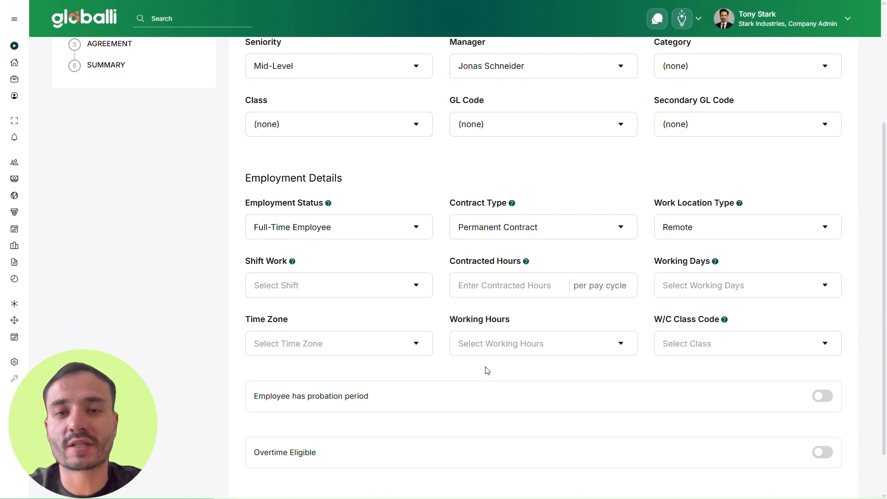
Set shift work and working hours to none, W/C class code 5606, and 160 contracted hours.
{"action": "left_click", "coordinate": [371, 287]}
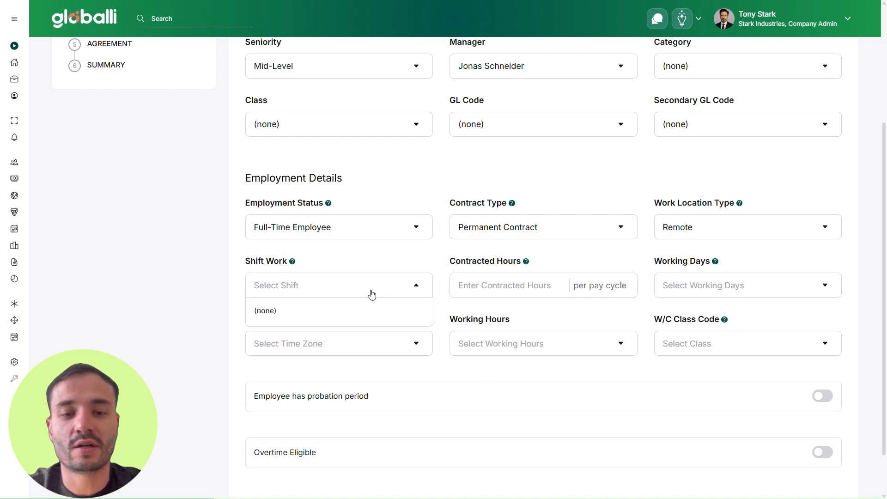
{"action": "left_click", "coordinate": [402, 311]}
{"action": "left_click", "coordinate": [515, 350]}
{"action": "left_click", "coordinate": [520, 369]}
{"action": "left_click", "coordinate": [716, 351]}
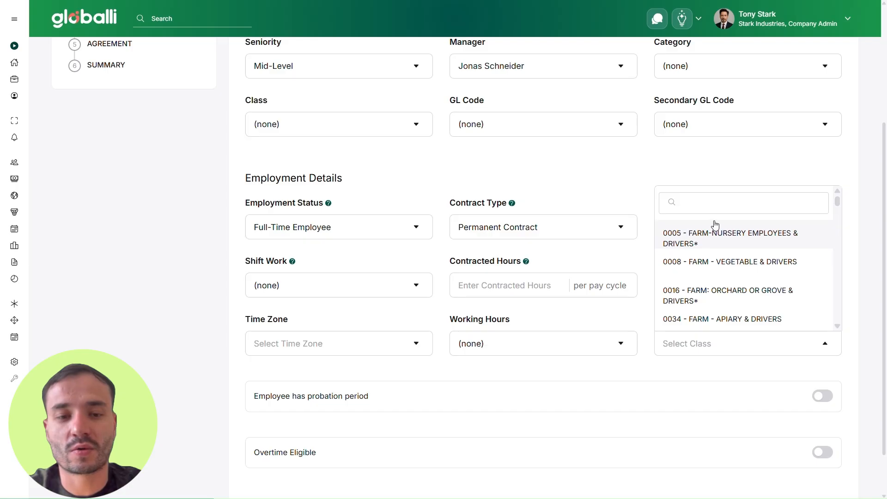
{"action": "type", "text": "exe"}
{"action": "left_click", "coordinate": [684, 318]}
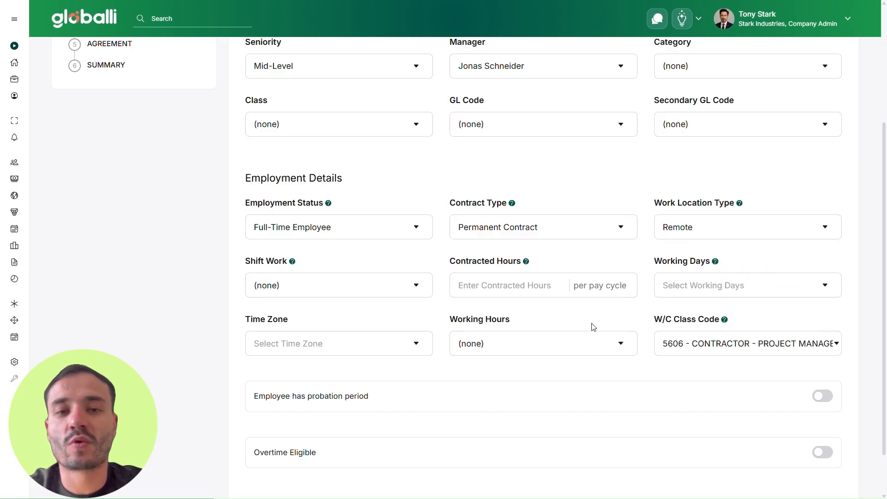
{"action": "left_click", "coordinate": [509, 287]}
{"action": "type", "text": "160"}
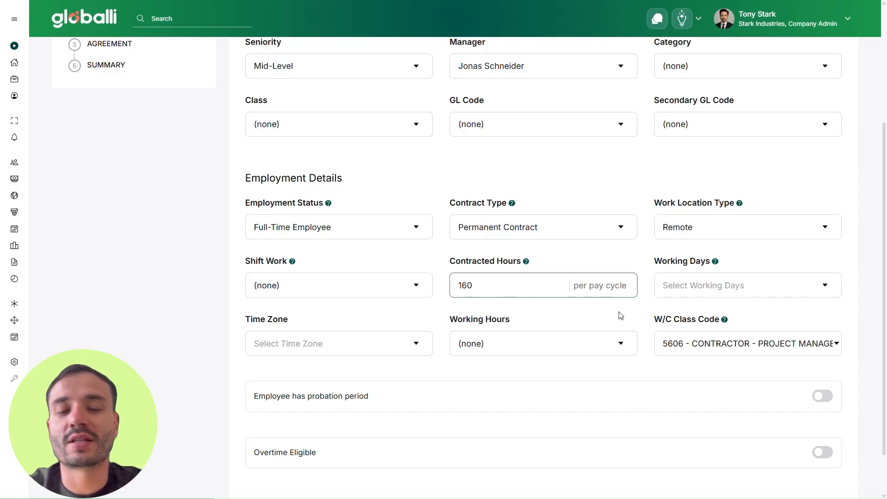
Set working days to Monday to Friday and the time zone to Singapore Time.
{"action": "left_click", "coordinate": [746, 284]}
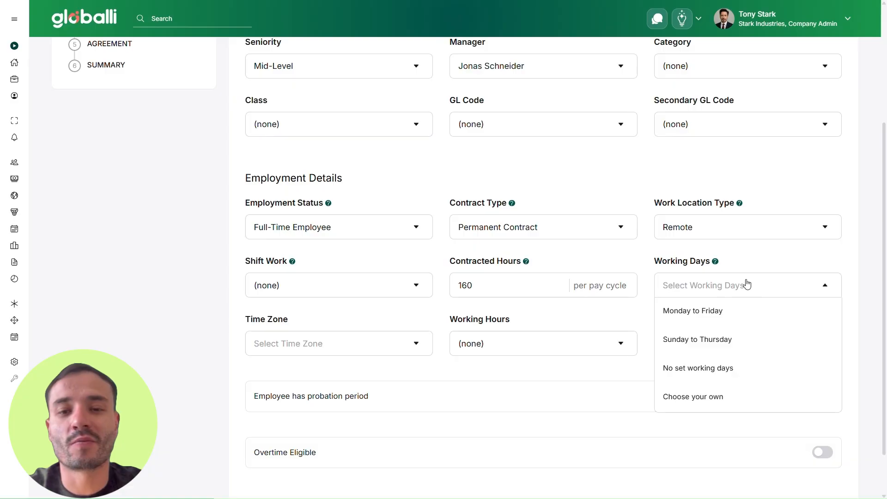
{"action": "left_click", "coordinate": [746, 312]}
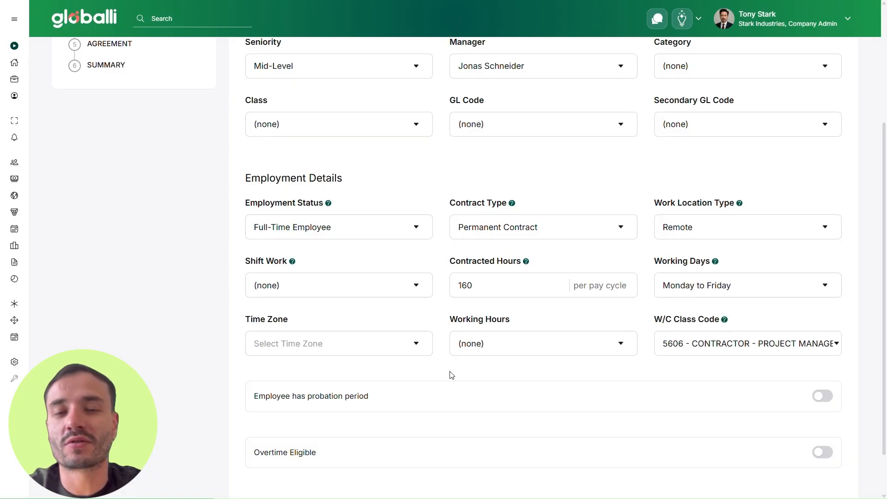
{"action": "left_click", "coordinate": [388, 348]}
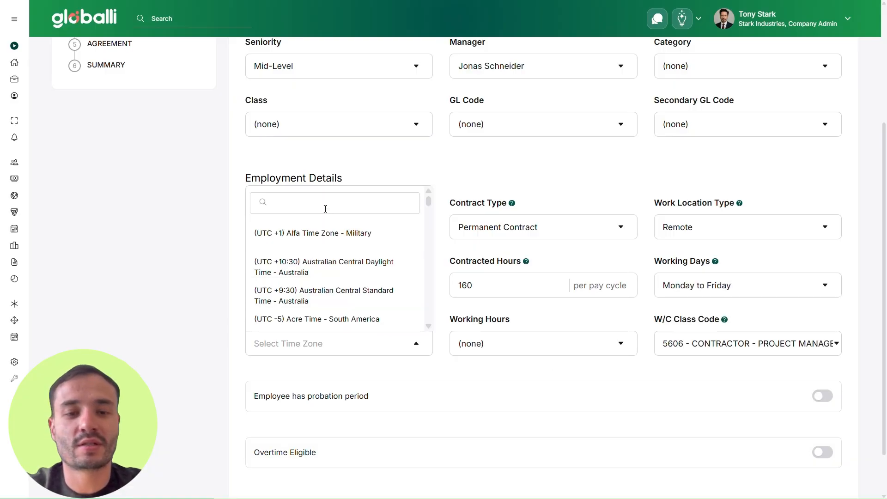
{"action": "type", "text": "singa"}
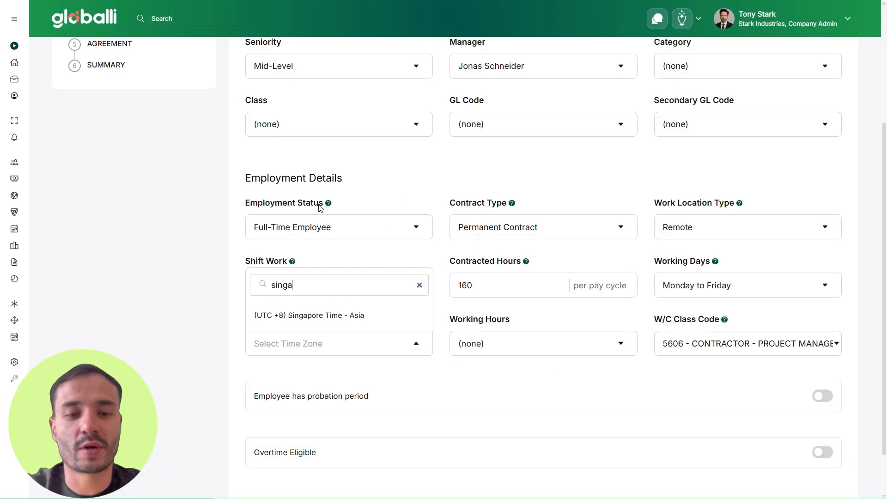
{"action": "left_click", "coordinate": [308, 315]}
Switch probation and Overtime Eligible on, then off again, and save the role details.
{"action": "scroll", "coordinate": [443, 318], "scroll_direction": "down", "scroll_amount": 1}
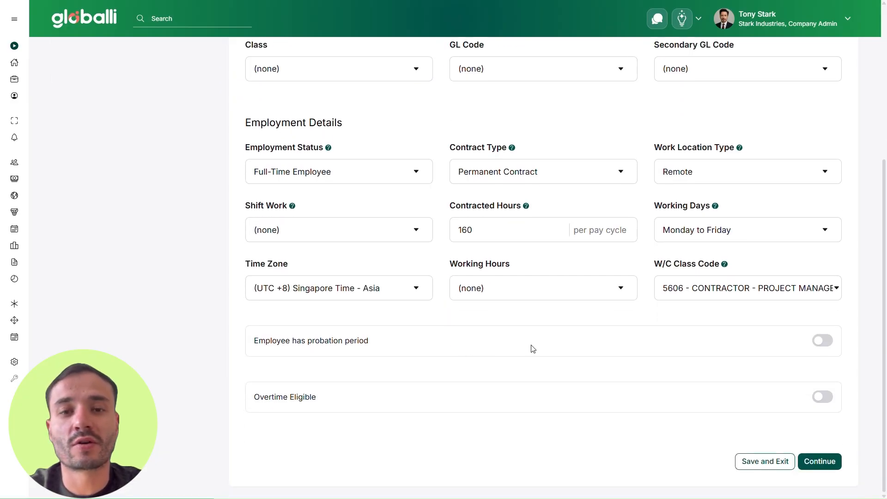
{"action": "left_click", "coordinate": [831, 342]}
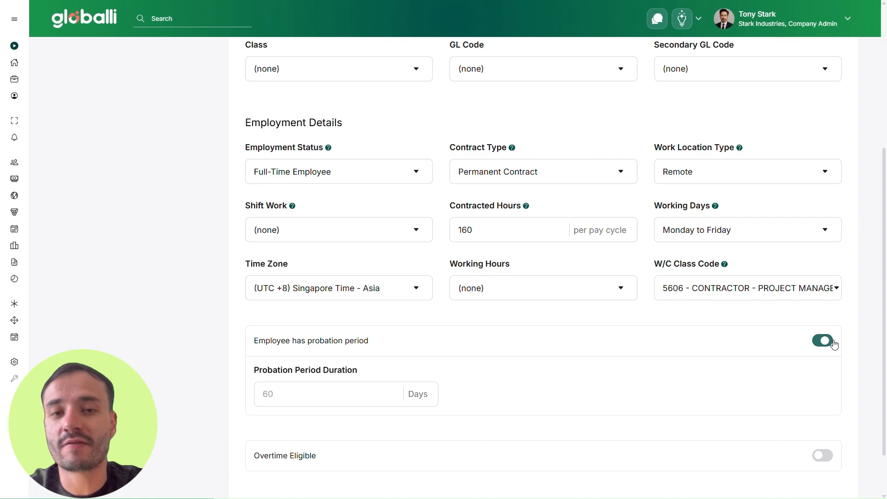
{"action": "scroll", "coordinate": [831, 343], "scroll_direction": "down", "scroll_amount": 1}
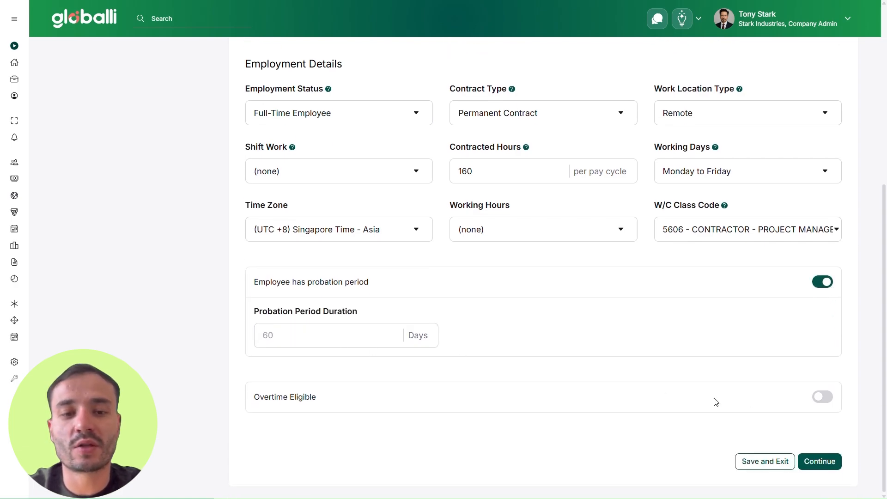
{"action": "left_click", "coordinate": [826, 398]}
{"action": "scroll", "coordinate": [786, 373], "scroll_direction": "down", "scroll_amount": 4}
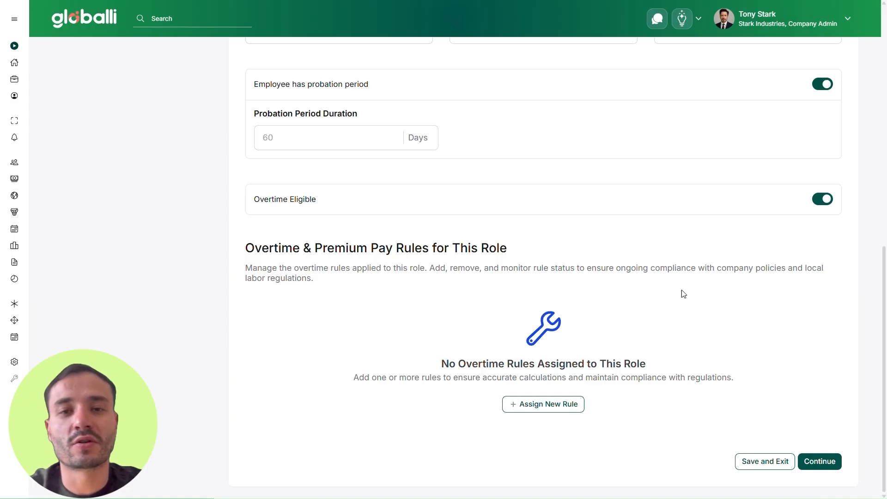
{"action": "left_click", "coordinate": [820, 86]}
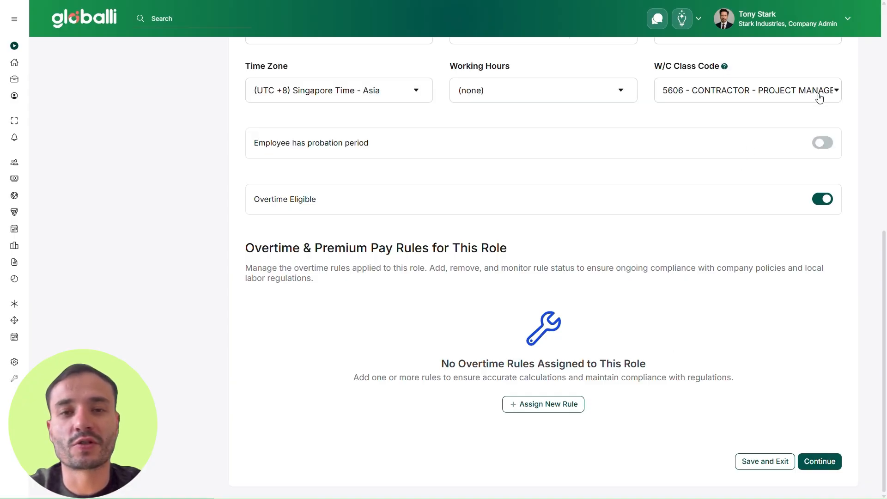
{"action": "left_click", "coordinate": [826, 207]}
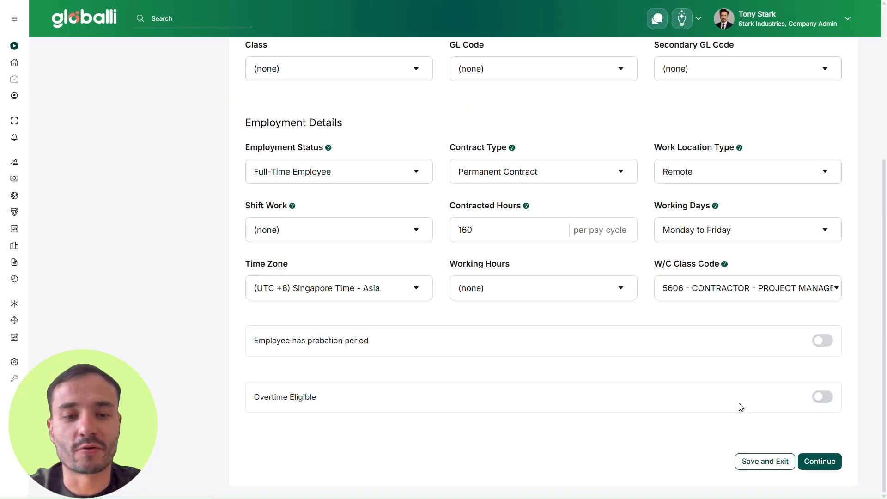
{"action": "left_click", "coordinate": [830, 466]}
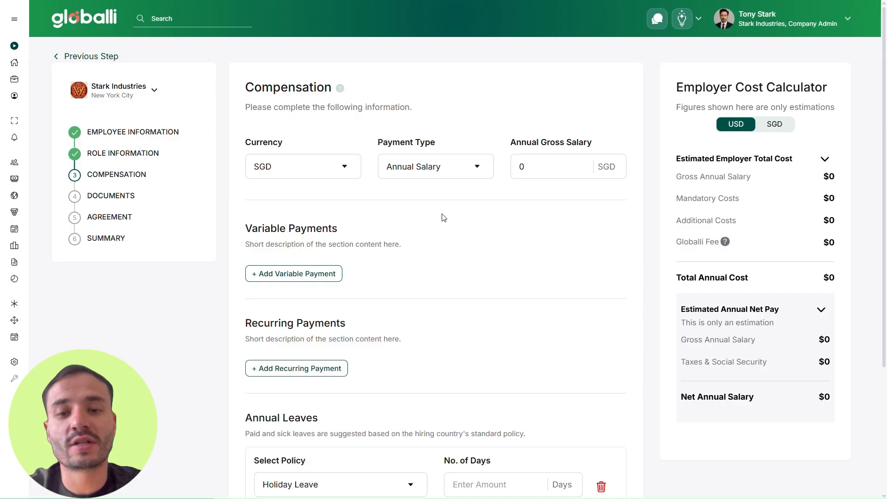
Keep SGD and Annual Salary, and enter 80000 as the annual gross salary.
{"action": "left_click", "coordinate": [343, 171]}
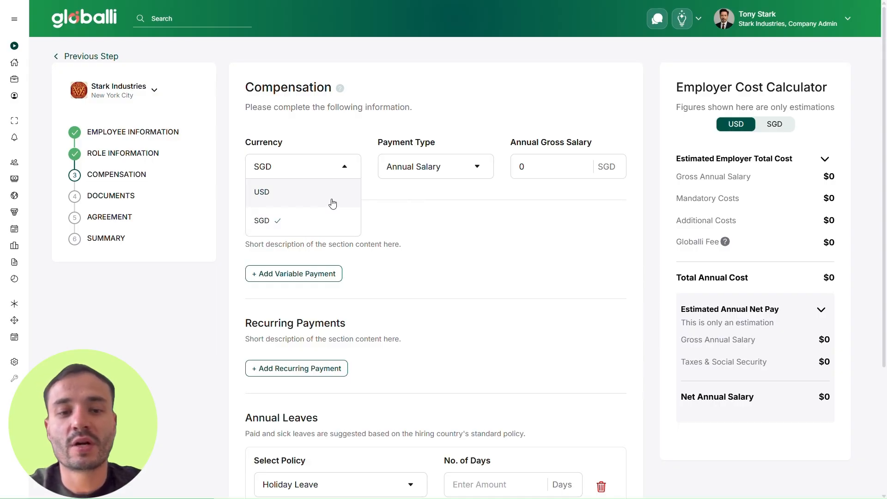
{"action": "left_click", "coordinate": [344, 167]}
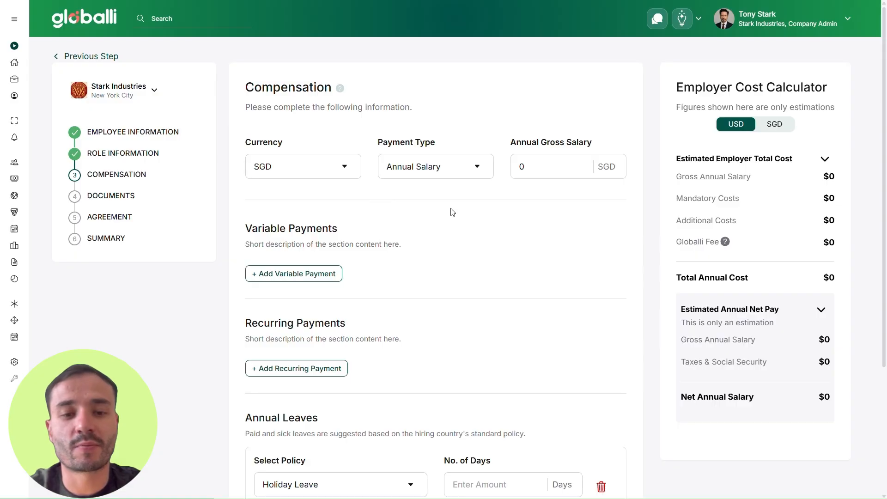
{"action": "left_click", "coordinate": [484, 174]}
{"action": "left_click", "coordinate": [465, 167]}
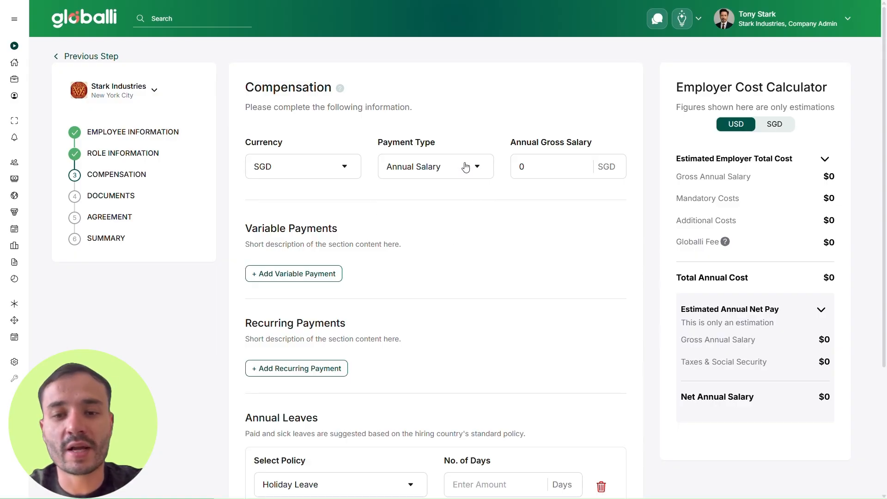
{"action": "left_click", "coordinate": [523, 178]}
{"action": "key", "text": "BackSpace"}
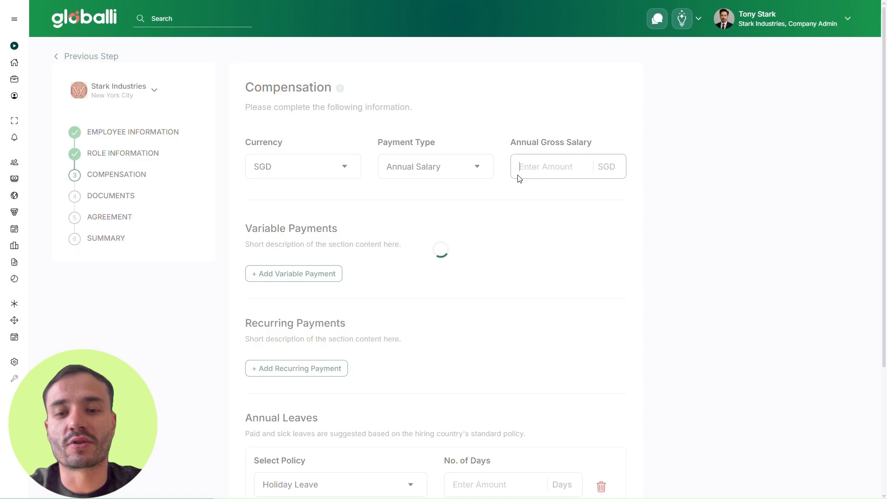
{"action": "type", "text": "80000"}
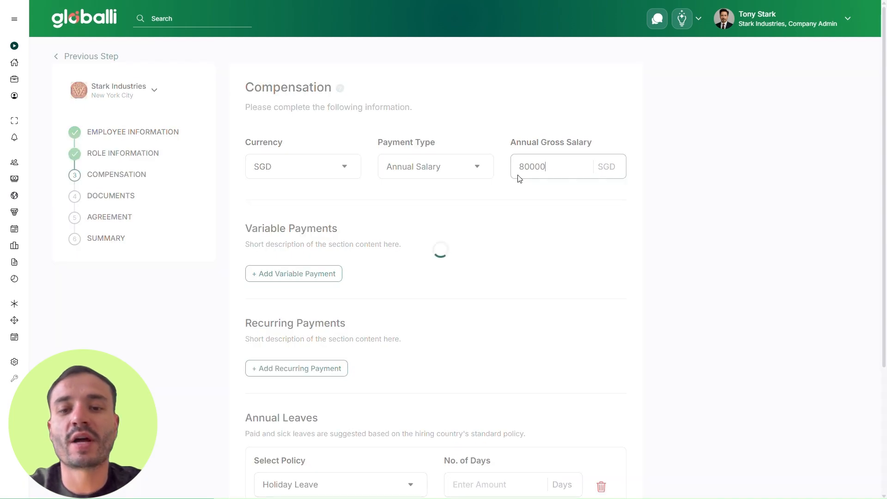
View the Employer Cost Calculator estimate in SGD, then switch it back to USD.
{"action": "scroll", "coordinate": [561, 251], "scroll_direction": "down", "scroll_amount": 1}
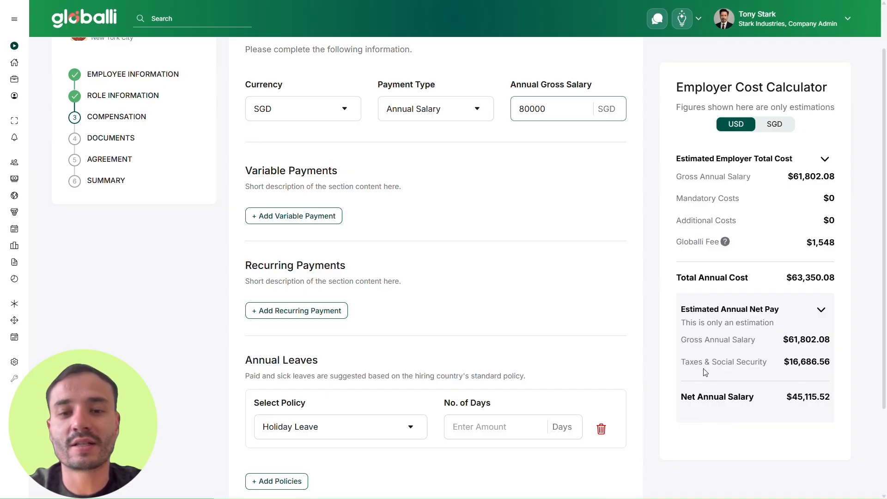
{"action": "left_click", "coordinate": [775, 127]}
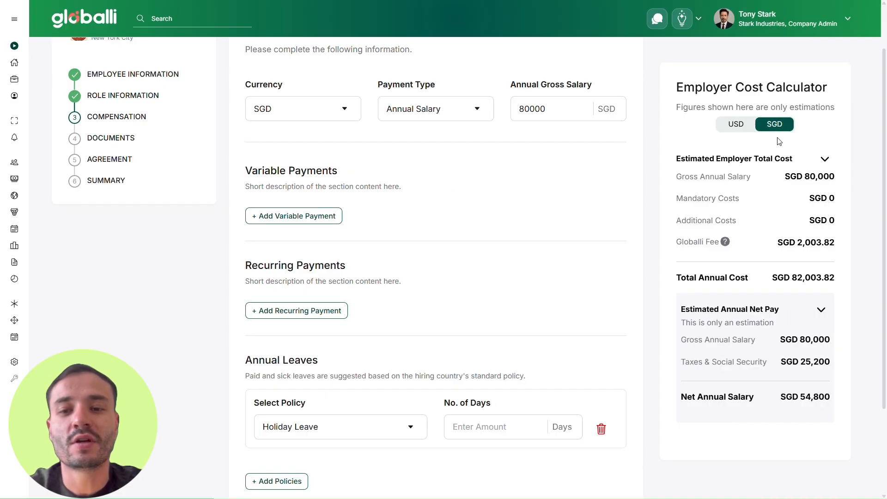
{"action": "left_click", "coordinate": [736, 125]}
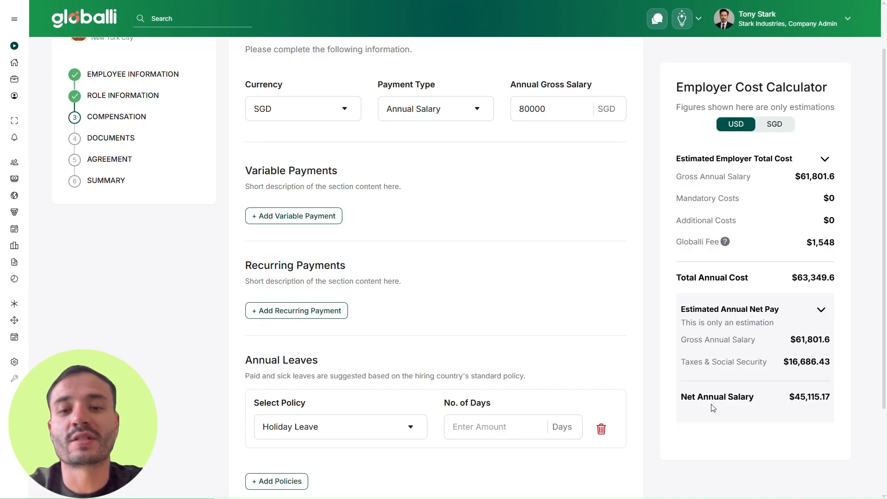
{"action": "scroll", "coordinate": [602, 339], "scroll_direction": "up", "scroll_amount": 2}
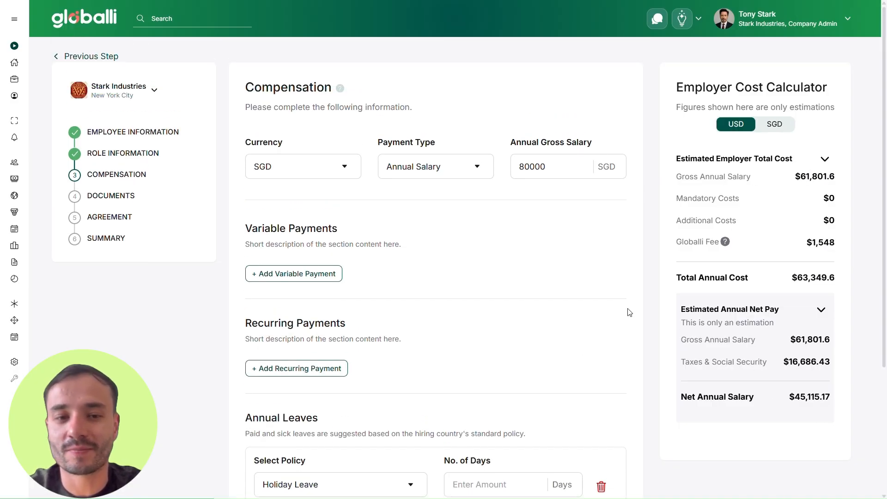
Add and remove a variable payment, then give Holiday Leave 20 days.
{"action": "left_click", "coordinate": [317, 274]}
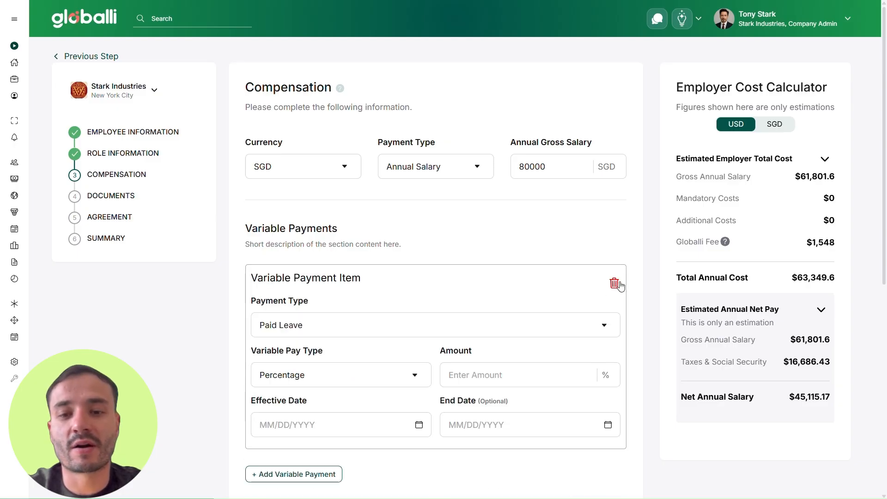
{"action": "left_click", "coordinate": [613, 283]}
{"action": "scroll", "coordinate": [615, 285], "scroll_direction": "down", "scroll_amount": 3}
{"action": "scroll", "coordinate": [615, 285], "scroll_direction": "down", "scroll_amount": 1}
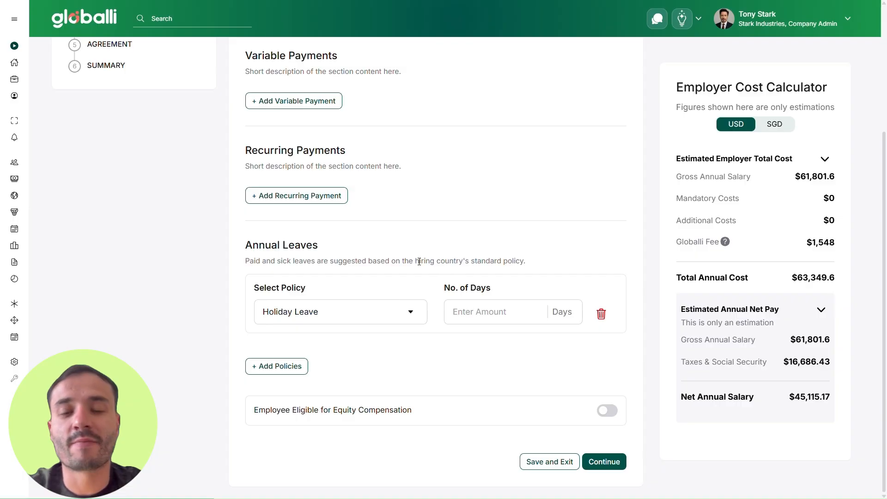
{"action": "left_click", "coordinate": [482, 325]}
{"action": "type", "text": "20"}
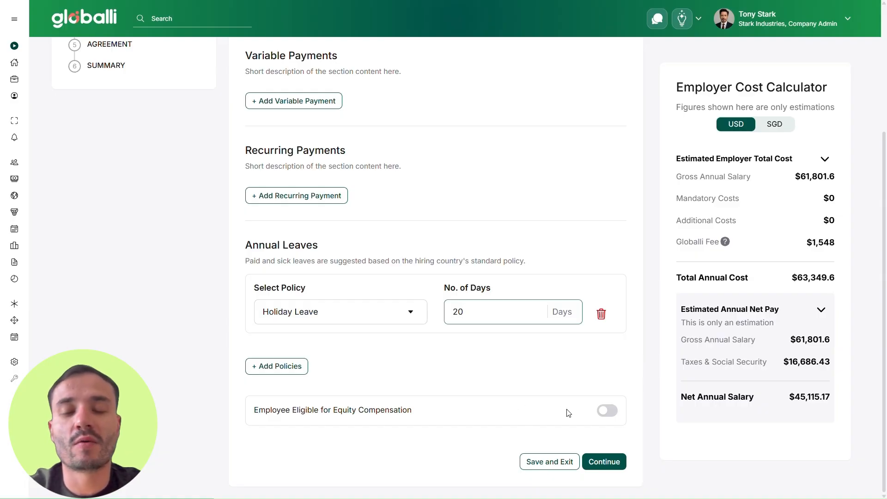
Enable equity compensation and the stock purchase plan briefly, then switch both off again.
{"action": "left_click", "coordinate": [608, 411]}
{"action": "scroll", "coordinate": [528, 370], "scroll_direction": "down", "scroll_amount": 3}
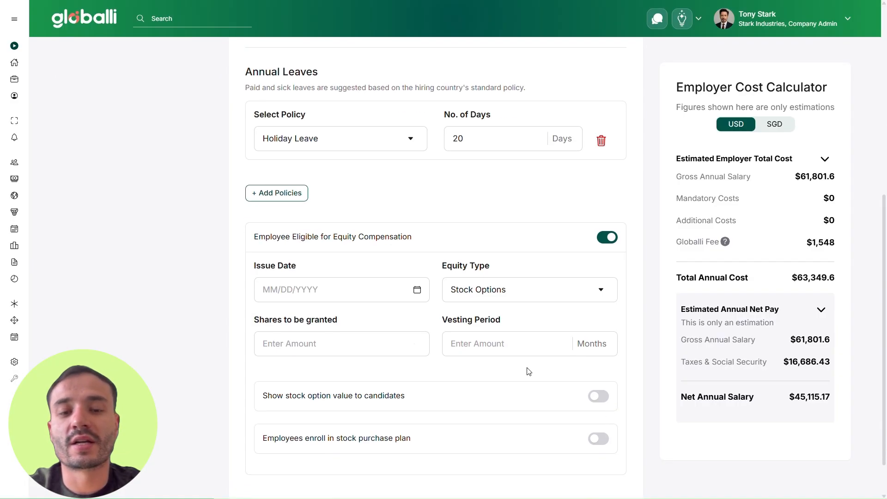
{"action": "left_click", "coordinate": [511, 289]}
{"action": "left_click", "coordinate": [511, 289]}
{"action": "left_click", "coordinate": [368, 284]}
{"action": "left_click", "coordinate": [366, 283]}
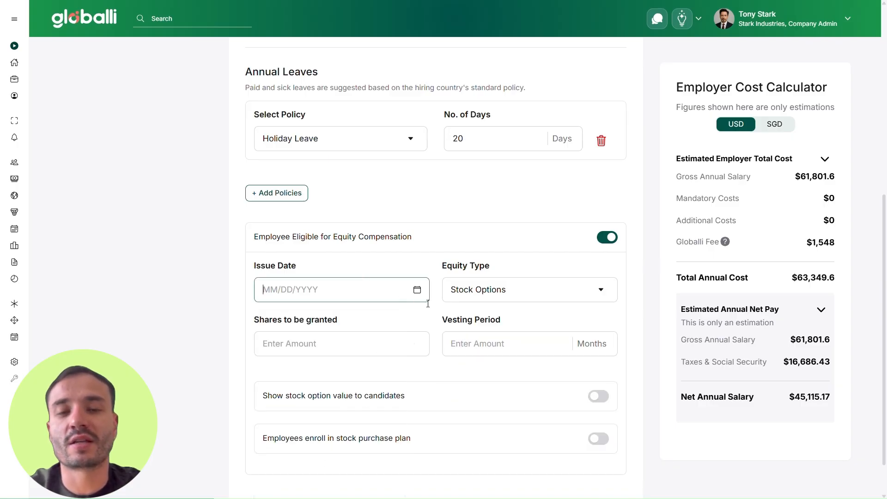
{"action": "scroll", "coordinate": [485, 344], "scroll_direction": "down", "scroll_amount": 1}
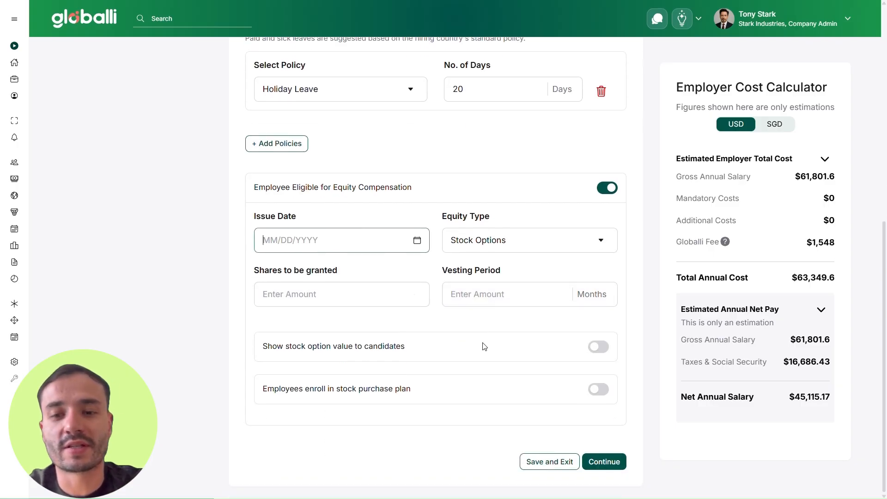
{"action": "left_click", "coordinate": [599, 389]}
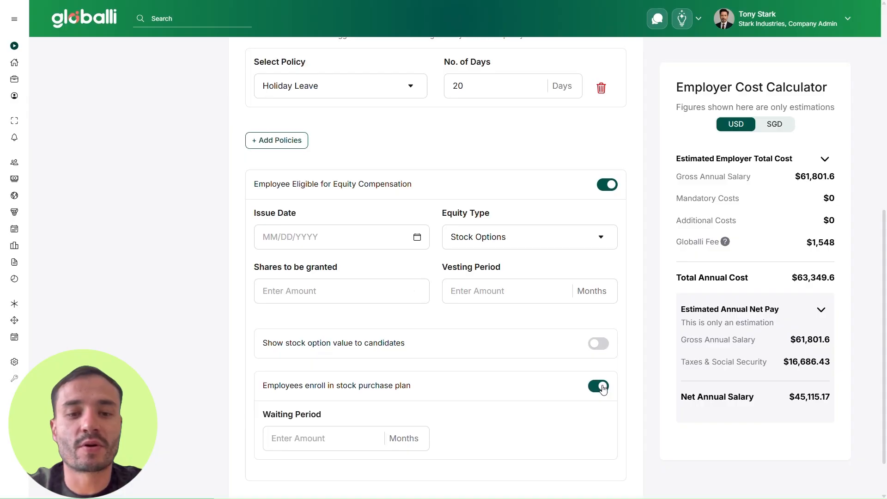
{"action": "scroll", "coordinate": [603, 391], "scroll_direction": "down", "scroll_amount": 1}
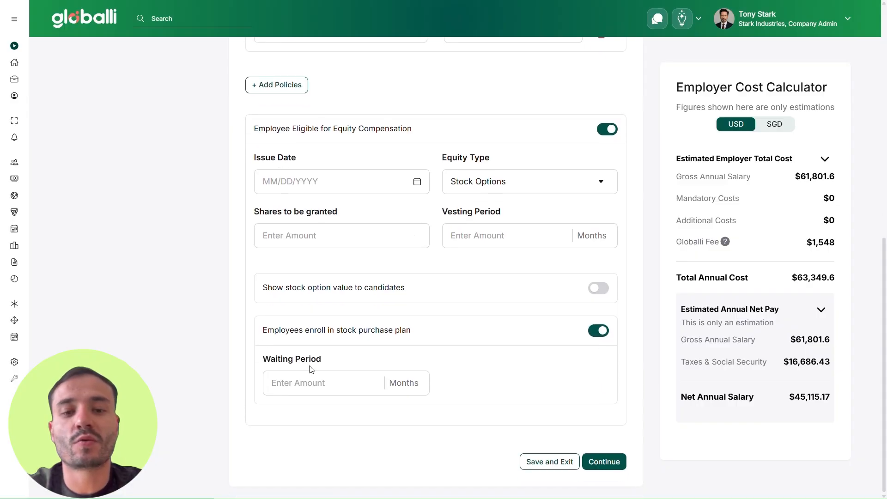
{"action": "left_click", "coordinate": [598, 331]}
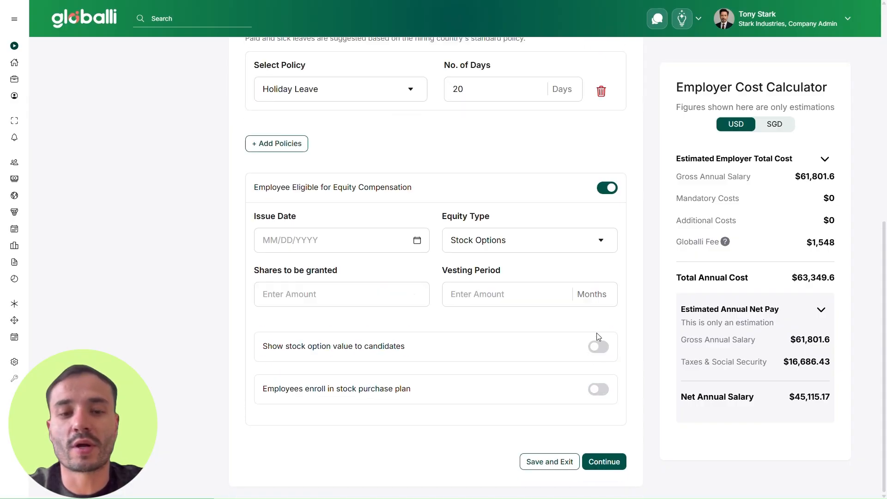
{"action": "left_click", "coordinate": [610, 192]}
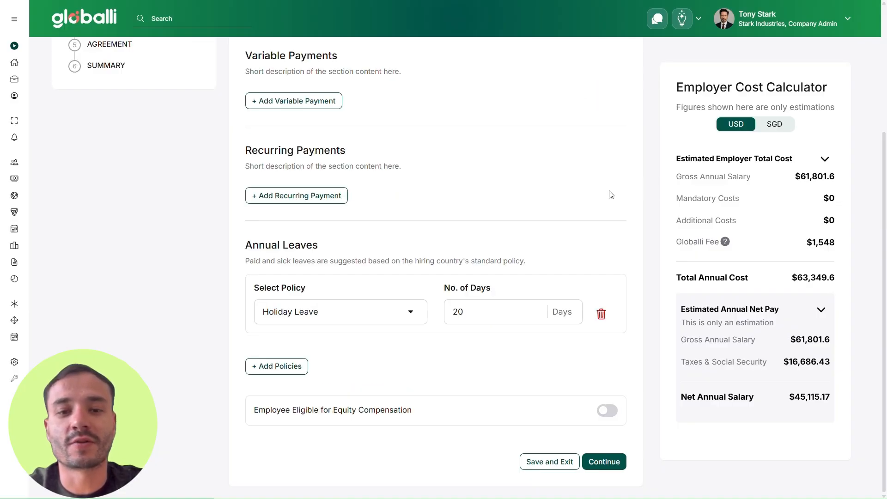
Continue to Documents, select Upload Offer Letter, and proceed to its upload page.
{"action": "left_click", "coordinate": [605, 461]}
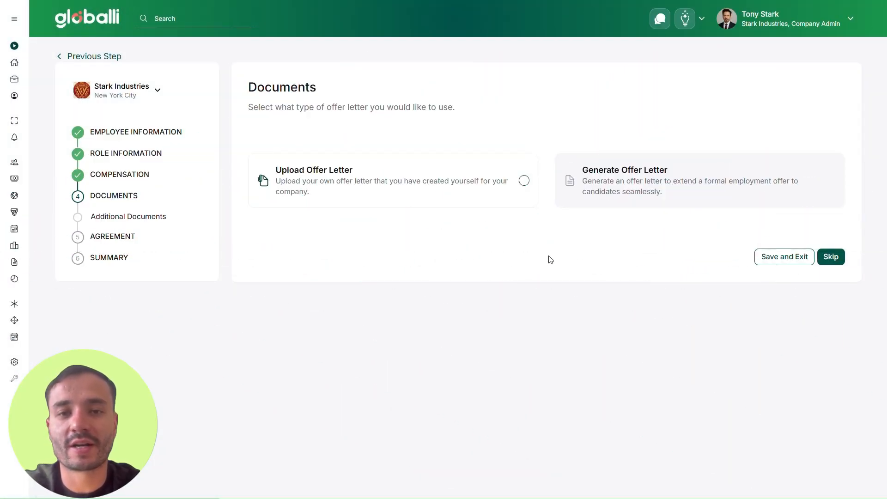
{"action": "left_click", "coordinate": [495, 175]}
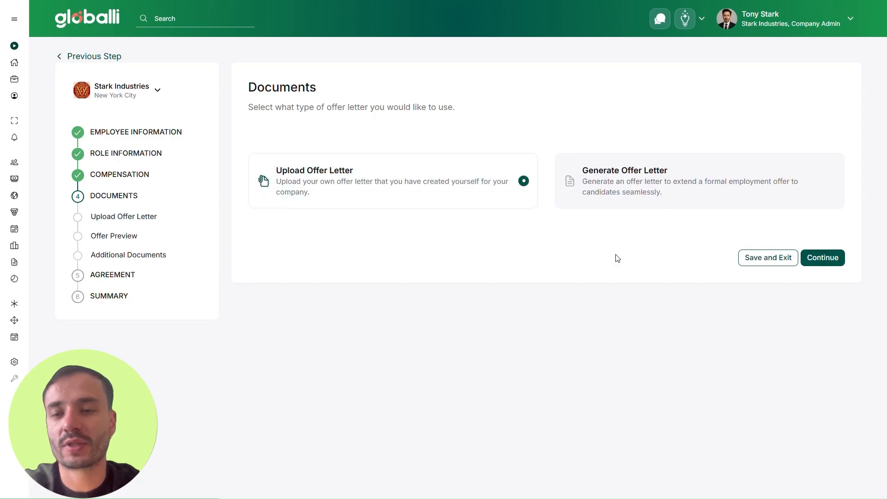
{"action": "left_click", "coordinate": [816, 263]}
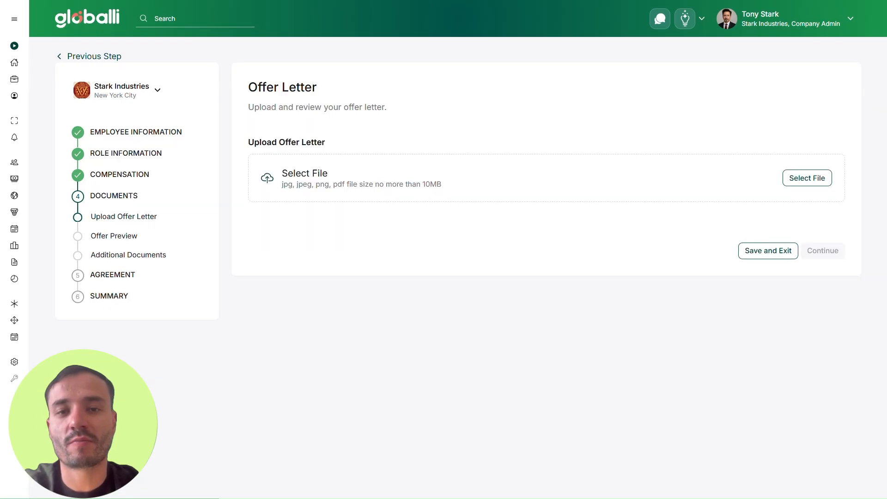
Upload Offer_Letter_Stark_Industries.pdf and scroll its preview to the signature lines.
{"action": "left_click_drag", "start_coordinate": [681, 305], "coordinate": [530, 178]}
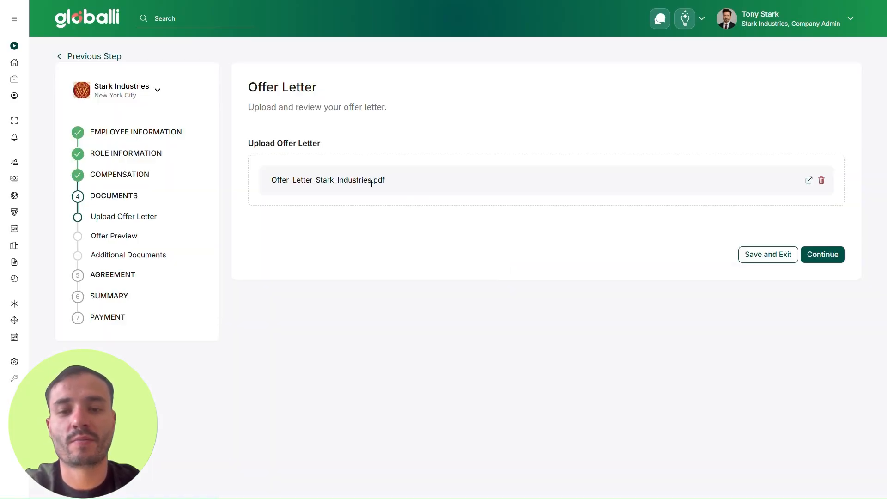
{"action": "left_click", "coordinate": [818, 254]}
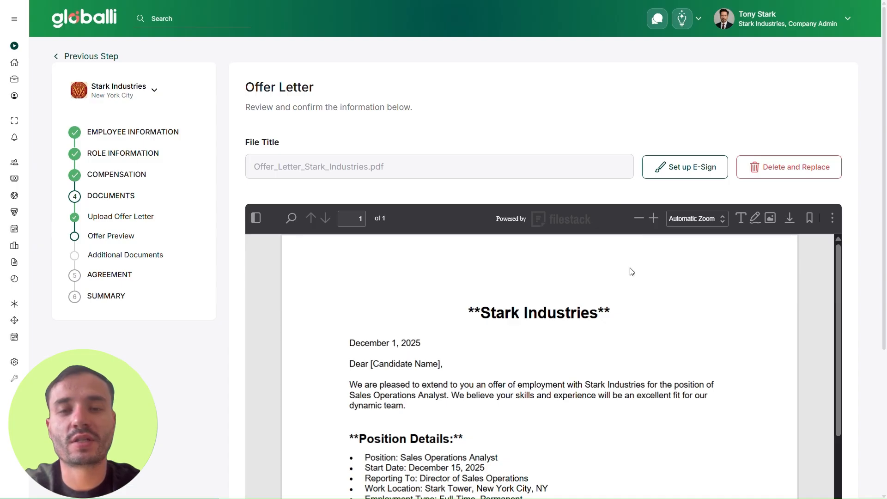
{"action": "scroll", "coordinate": [632, 272], "scroll_direction": "down", "scroll_amount": 5}
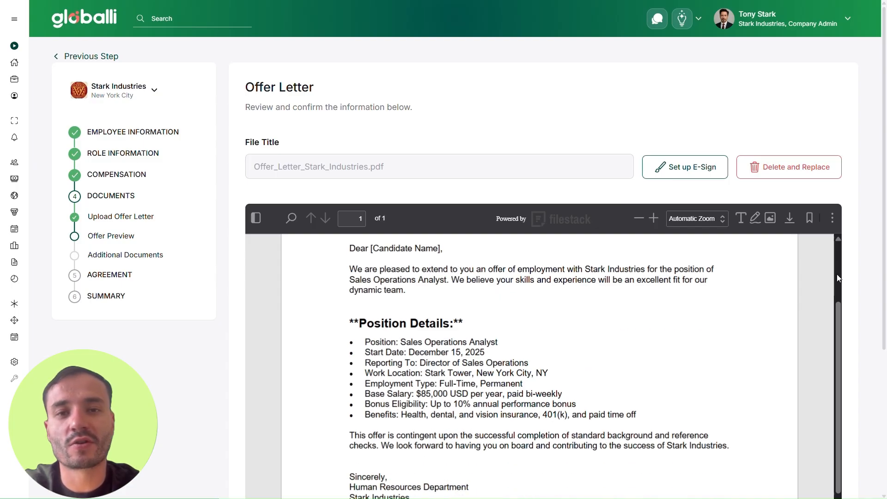
{"action": "scroll", "coordinate": [866, 296], "scroll_direction": "down", "scroll_amount": 2}
{"action": "scroll", "coordinate": [865, 296], "scroll_direction": "up", "scroll_amount": 2}
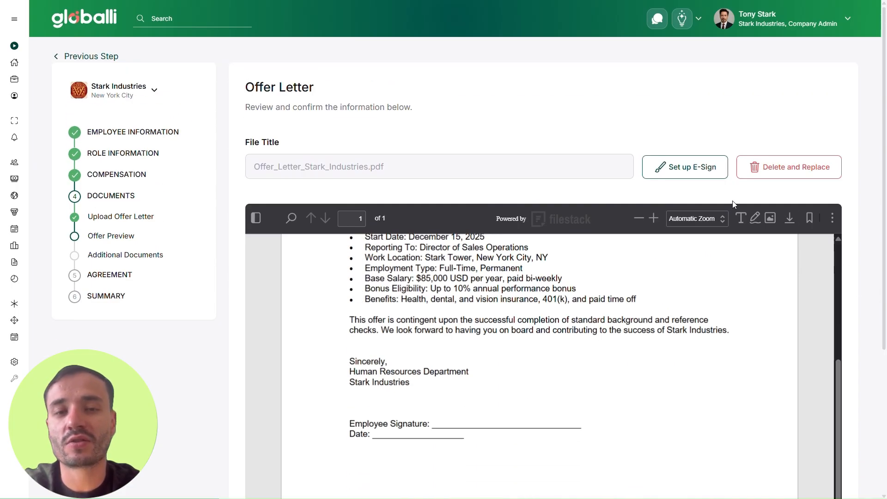
Start E-Sign setup for the offer letter, adding then deleting an empty second recipient.
{"action": "left_click", "coordinate": [685, 174]}
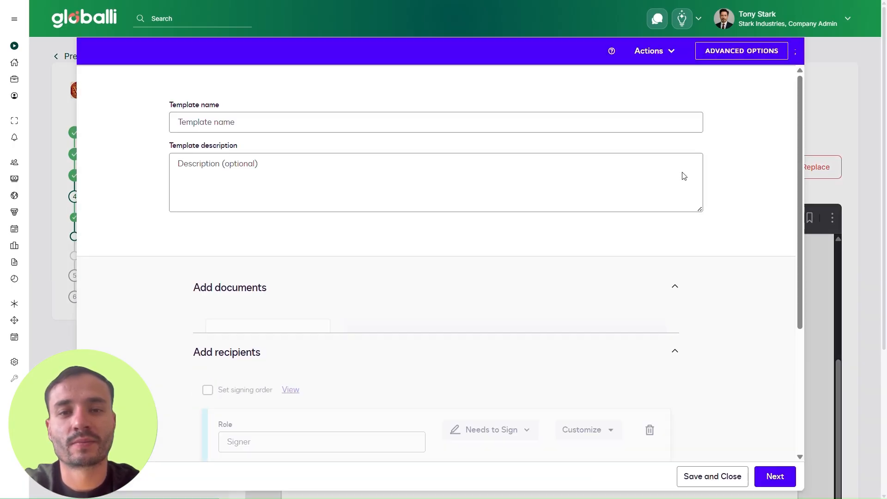
{"action": "scroll", "coordinate": [488, 226], "scroll_direction": "down", "scroll_amount": 4}
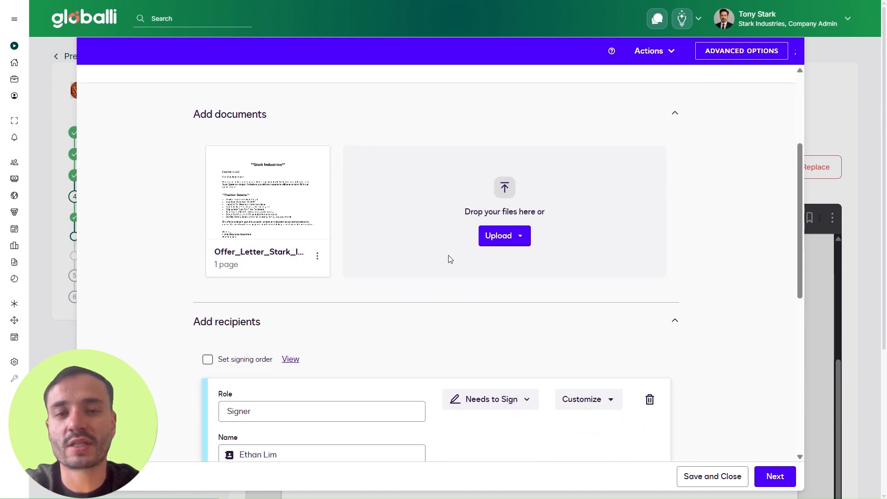
{"action": "mouse_move", "coordinate": [294, 202]}
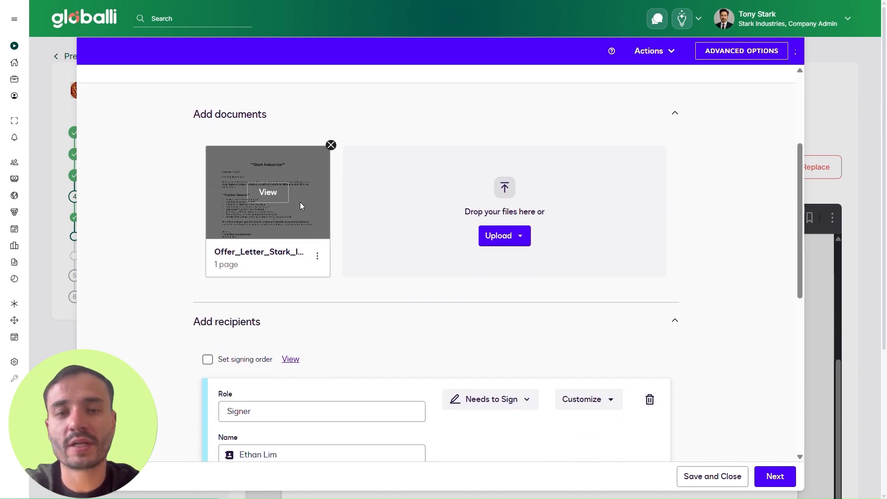
{"action": "scroll", "coordinate": [298, 203], "scroll_direction": "down", "scroll_amount": 5}
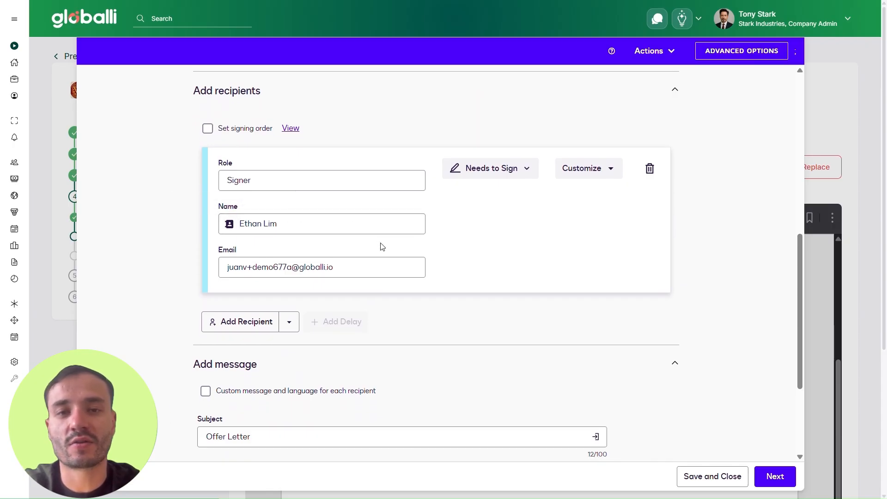
{"action": "left_click", "coordinate": [243, 322]}
{"action": "scroll", "coordinate": [545, 342], "scroll_direction": "down", "scroll_amount": 3}
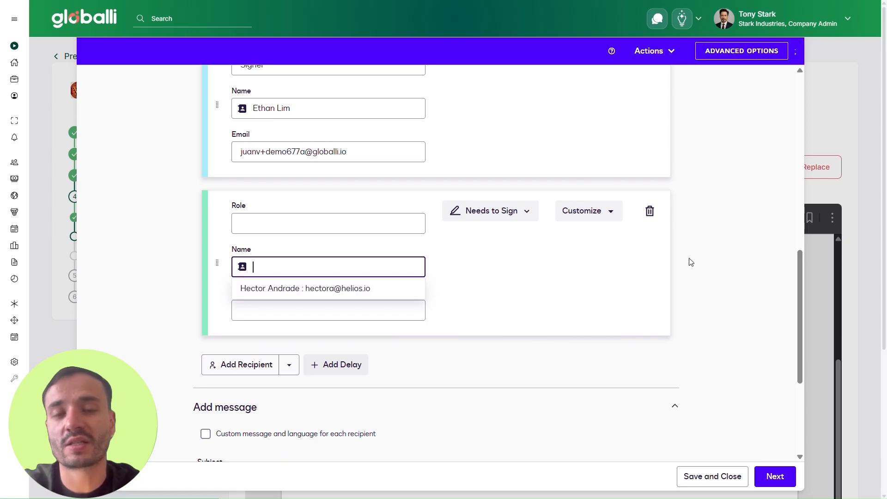
{"action": "left_click", "coordinate": [650, 211]}
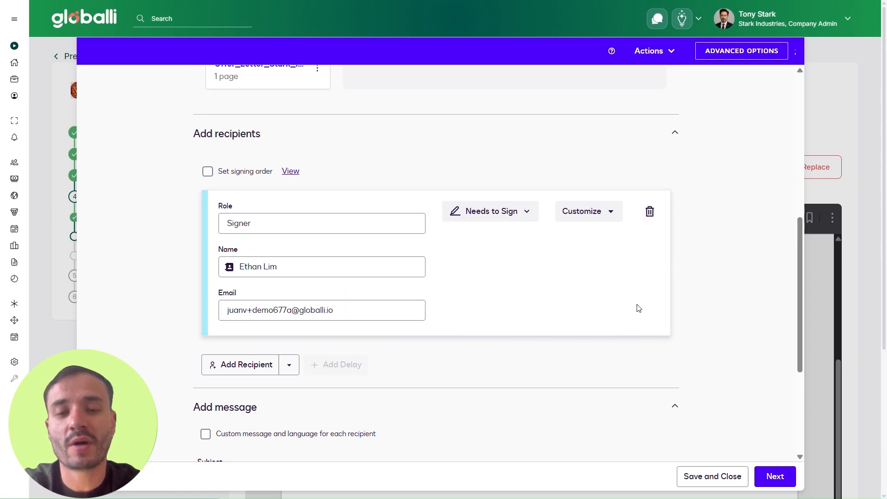
{"action": "scroll", "coordinate": [462, 270], "scroll_direction": "down", "scroll_amount": 1}
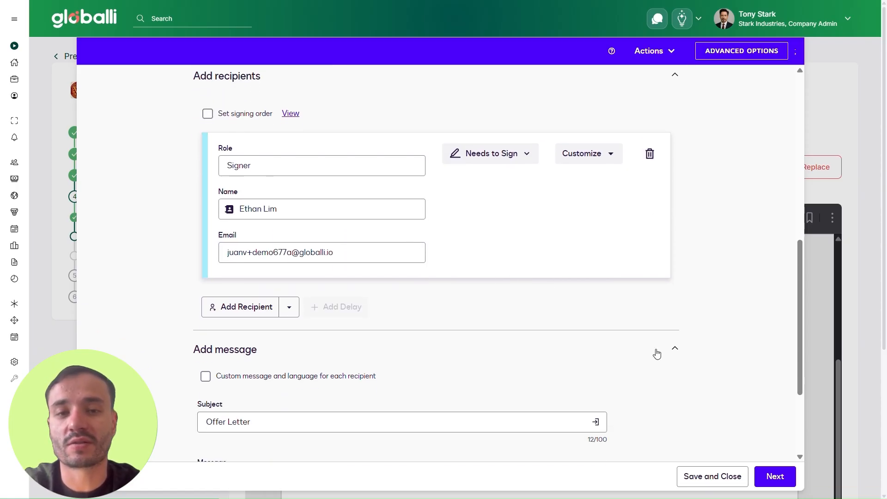
Place a Signature field on the offer letter's Employee Signature line and a Date Signed field on its Date line.
{"action": "left_click", "coordinate": [785, 477]}
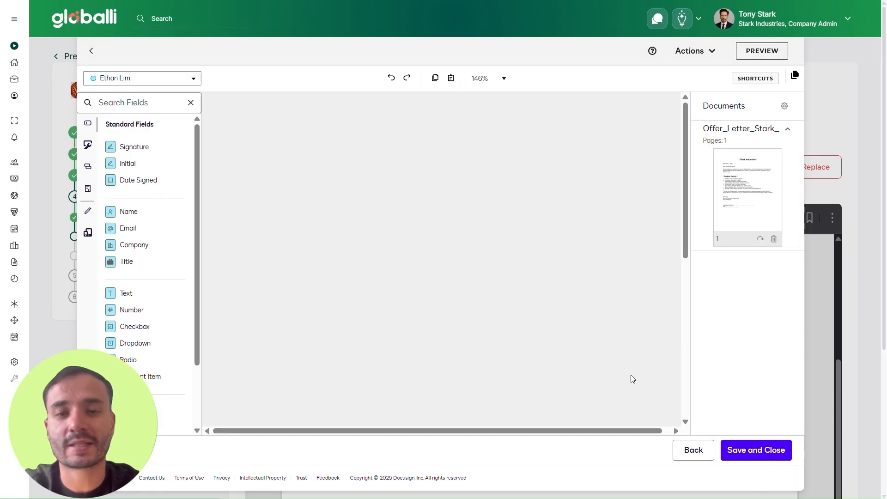
{"action": "scroll", "coordinate": [492, 283], "scroll_direction": "down", "scroll_amount": 3}
{"action": "scroll", "coordinate": [493, 283], "scroll_direction": "up", "scroll_amount": 3}
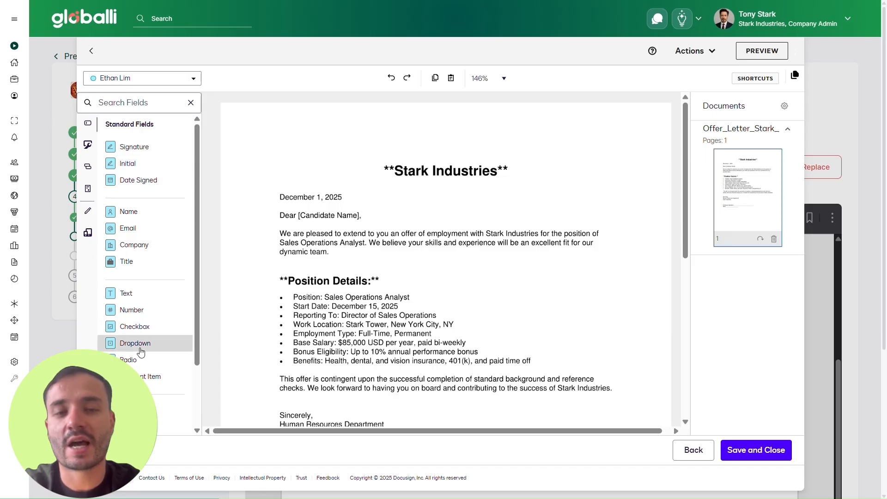
{"action": "scroll", "coordinate": [372, 210], "scroll_direction": "down", "scroll_amount": 2}
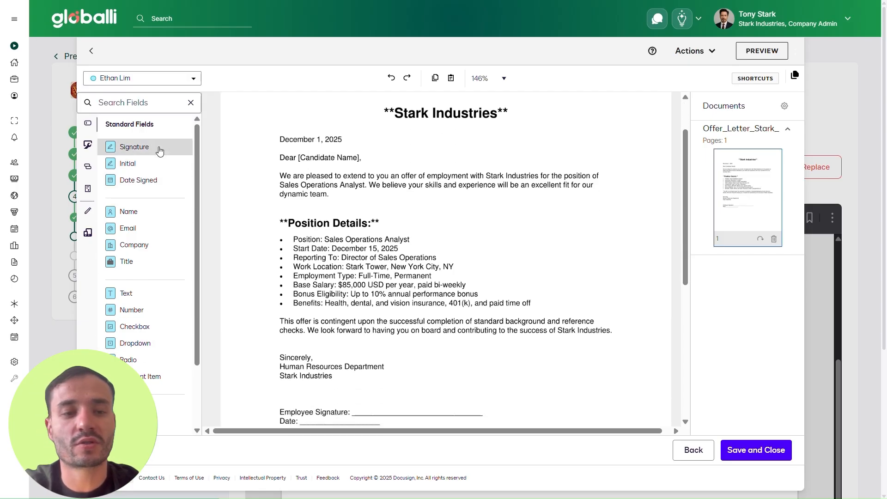
{"action": "mouse_move", "coordinate": [158, 148]}
{"action": "left_mouse_down"}
{"action": "mouse_move", "coordinate": [386, 357]}
{"action": "mouse_move", "coordinate": [411, 406]}
{"action": "left_mouse_up"}
{"action": "scroll", "coordinate": [411, 369], "scroll_direction": "down", "scroll_amount": 3}
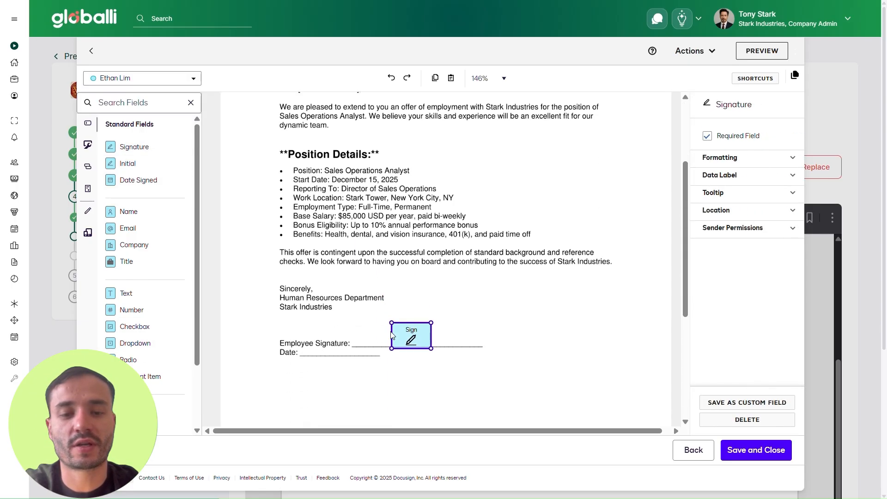
{"action": "left_click_drag", "start_coordinate": [132, 168], "coordinate": [320, 311]}
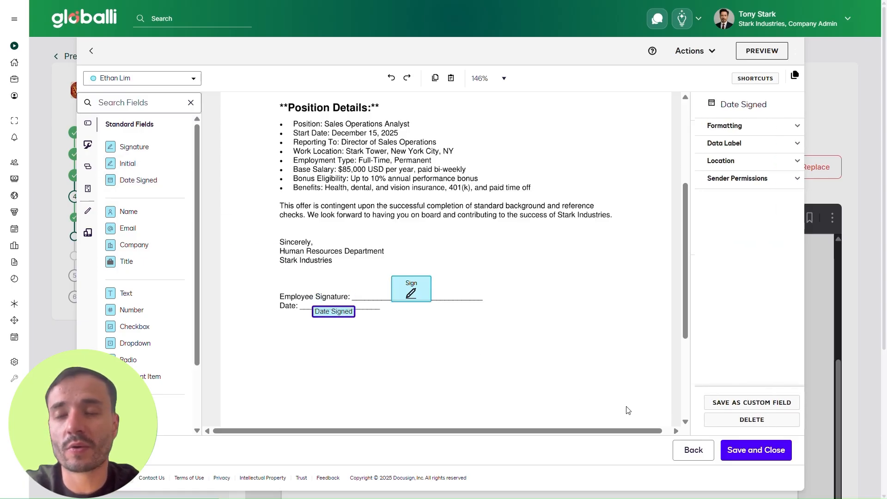
Save the offer letter's signing fields under the default template name and close the e-sign editor.
{"action": "left_click", "coordinate": [748, 444]}
{"action": "left_click", "coordinate": [528, 187]}
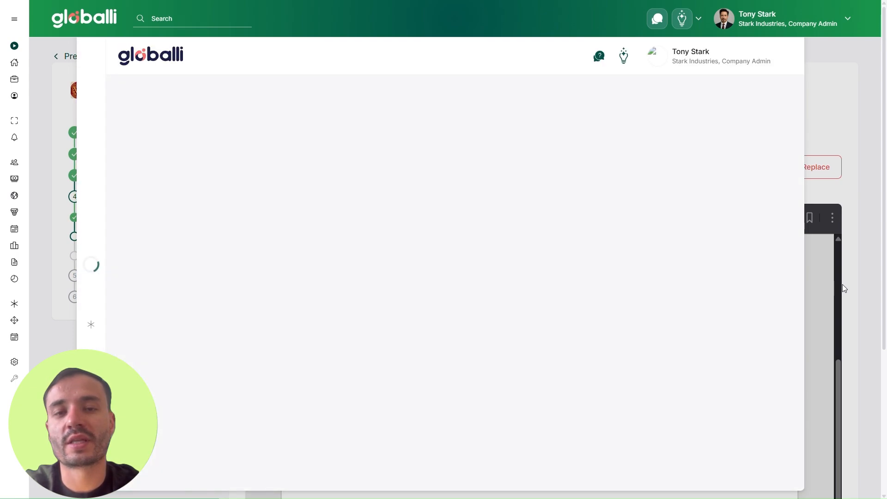
{"action": "left_click", "coordinate": [844, 287]}
Continue past the offer letter preview and skip Additional Documents without adding any documents or links.
{"action": "scroll", "coordinate": [859, 324], "scroll_direction": "down", "scroll_amount": 1}
{"action": "scroll", "coordinate": [861, 328], "scroll_direction": "down", "scroll_amount": 4}
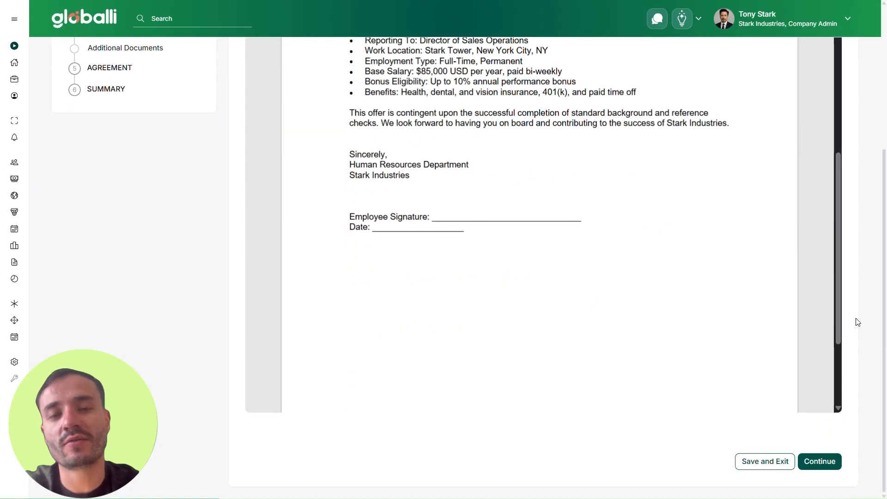
{"action": "left_click", "coordinate": [829, 461]}
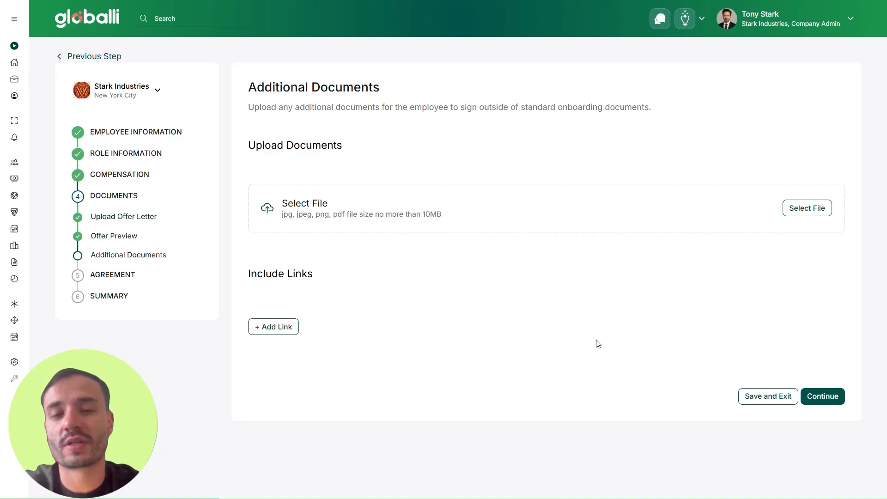
{"action": "left_click", "coordinate": [832, 398]}
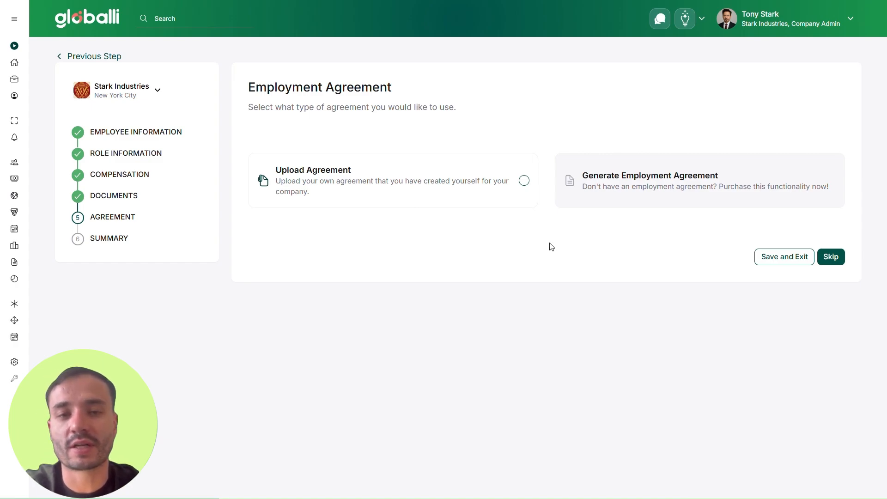
Choose Upload Agreement, upload Employment_Agreement_Stark_Industries.pdf and continue to its preview.
{"action": "left_click", "coordinate": [525, 206]}
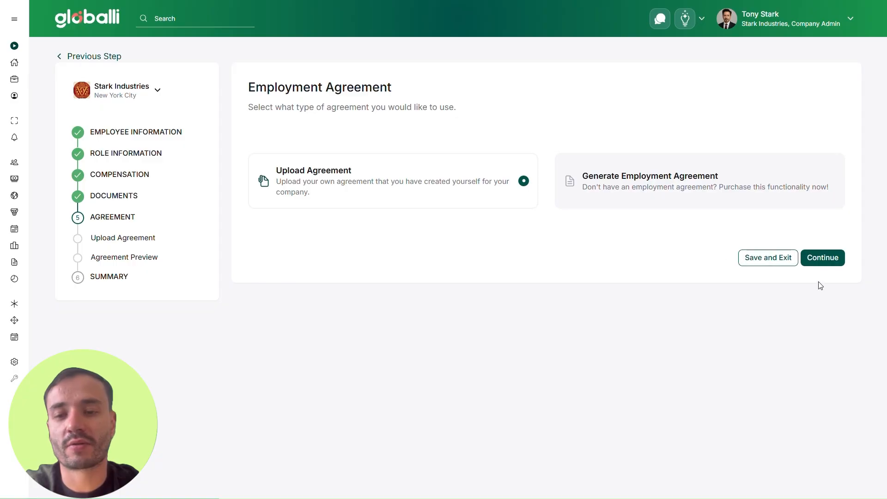
{"action": "left_click", "coordinate": [832, 266]}
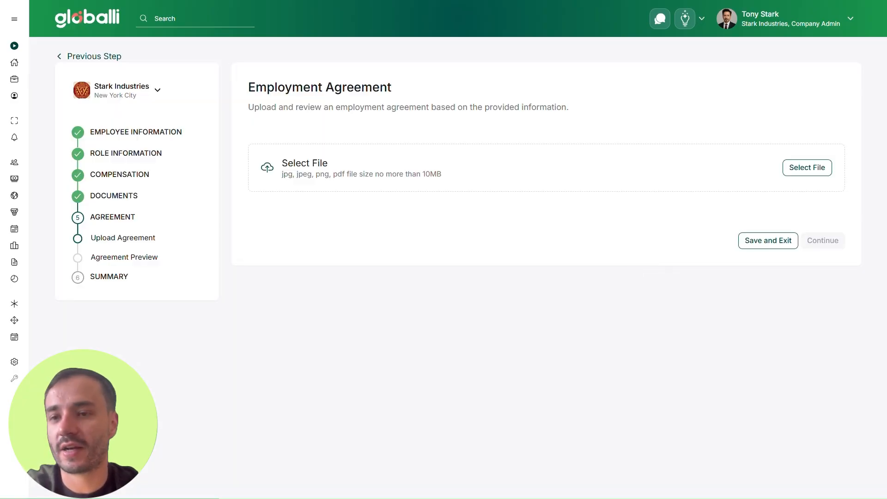
{"action": "left_click_drag", "start_coordinate": [580, 203], "coordinate": [552, 178]}
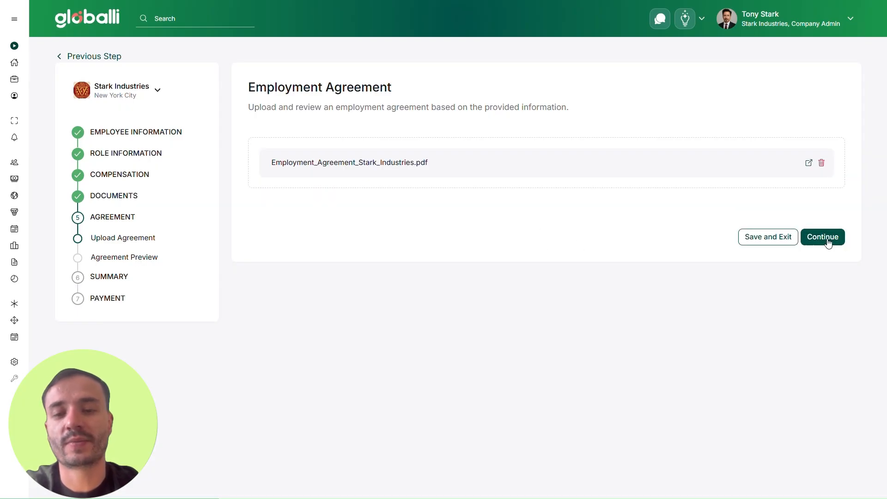
{"action": "left_click", "coordinate": [826, 238]}
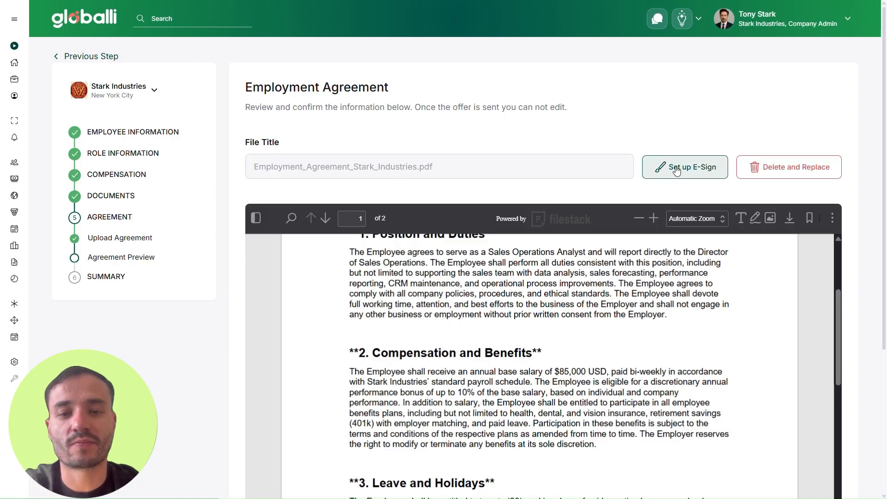
Start e-sign setup for the employment agreement and move past the recipients list.
{"action": "left_click", "coordinate": [685, 170]}
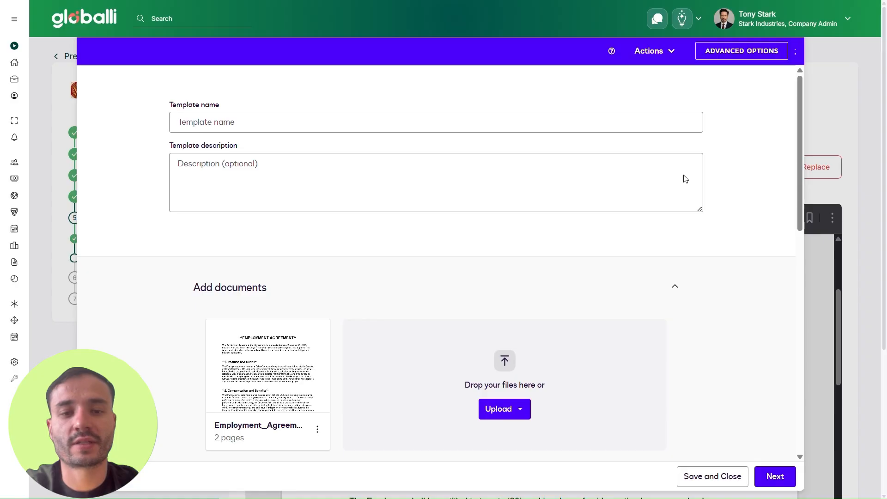
{"action": "scroll", "coordinate": [641, 180], "scroll_direction": "down", "scroll_amount": 3}
{"action": "scroll", "coordinate": [299, 277], "scroll_direction": "down", "scroll_amount": 5}
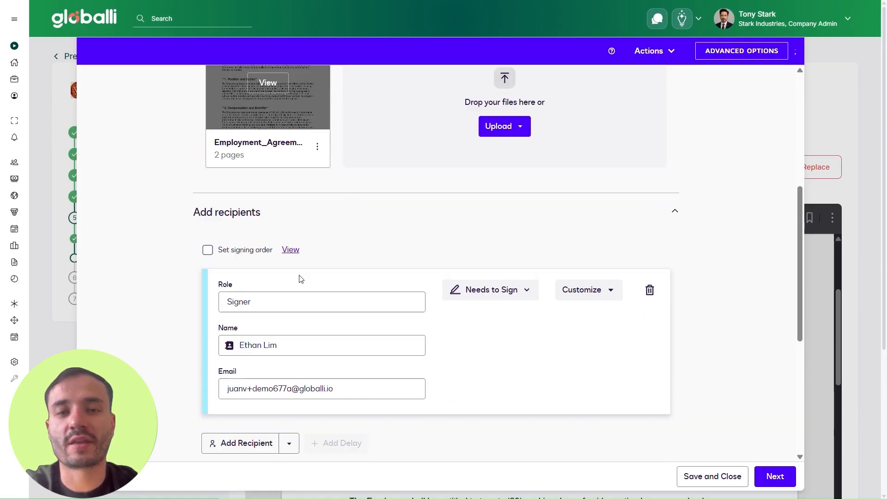
{"action": "scroll", "coordinate": [371, 289], "scroll_direction": "down", "scroll_amount": 4}
{"action": "scroll", "coordinate": [371, 289], "scroll_direction": "down", "scroll_amount": 2}
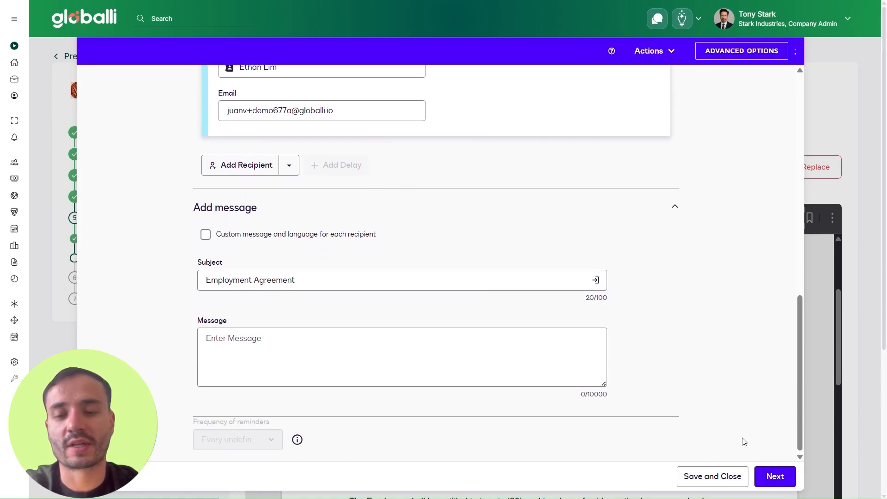
{"action": "left_click", "coordinate": [768, 475]}
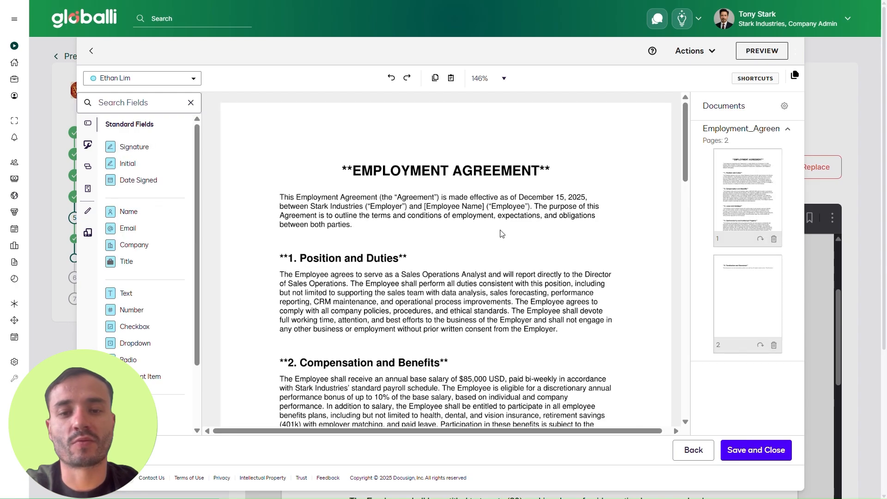
Put a Signature field on the agreement's page-2 Employee Signature line and save with the default template name.
{"action": "scroll", "coordinate": [502, 234], "scroll_direction": "down", "scroll_amount": 4}
{"action": "scroll", "coordinate": [501, 233], "scroll_direction": "down", "scroll_amount": 15}
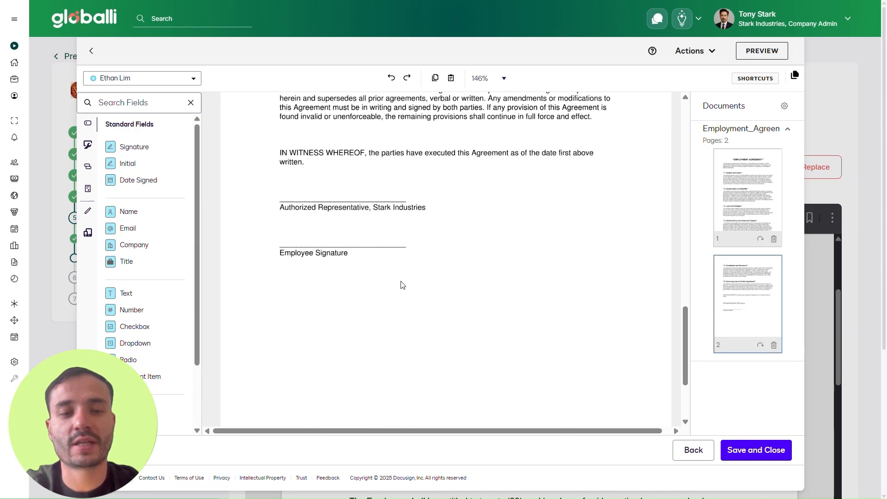
{"action": "mouse_move", "coordinate": [145, 150]}
{"action": "left_mouse_down"}
{"action": "mouse_move", "coordinate": [253, 185]}
{"action": "mouse_move", "coordinate": [344, 242]}
{"action": "left_mouse_up"}
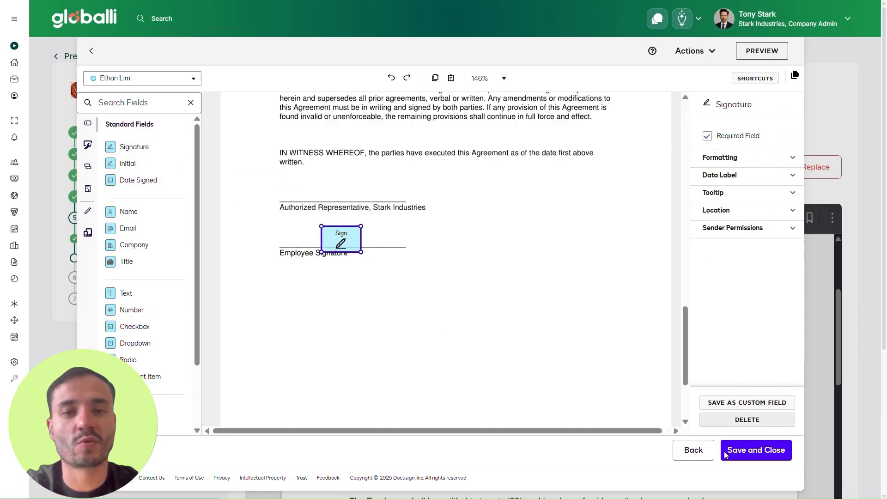
{"action": "left_click", "coordinate": [760, 456]}
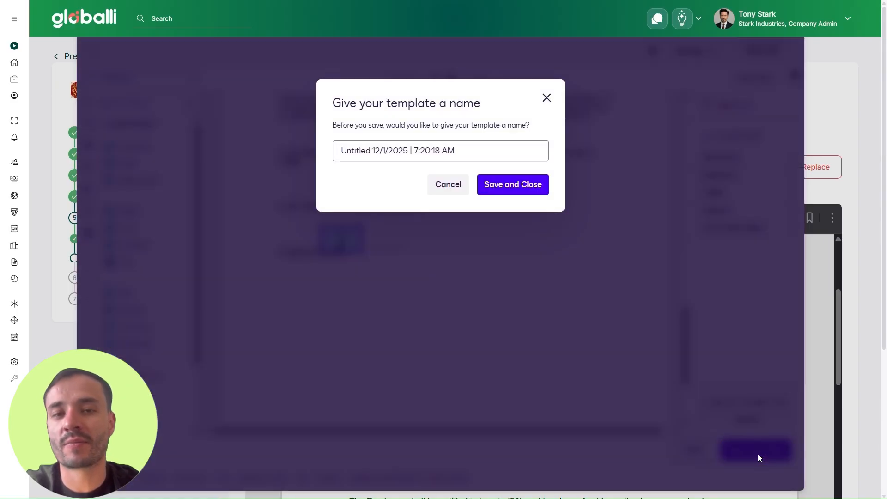
{"action": "left_click", "coordinate": [513, 185]}
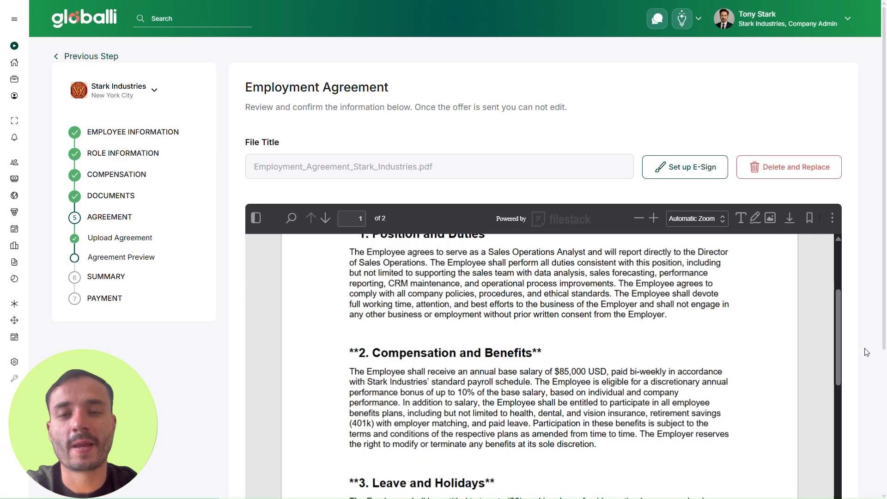
{"action": "scroll", "coordinate": [867, 352], "scroll_direction": "down", "scroll_amount": 4}
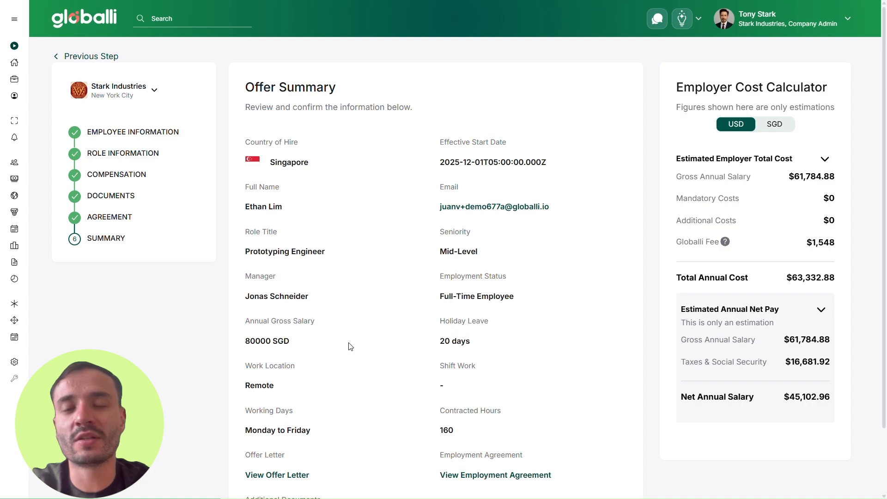
Review the Offer Summary and the $63,332.88 annual cost estimate, then submit the offer.
{"action": "scroll", "coordinate": [350, 346], "scroll_direction": "down", "scroll_amount": 1}
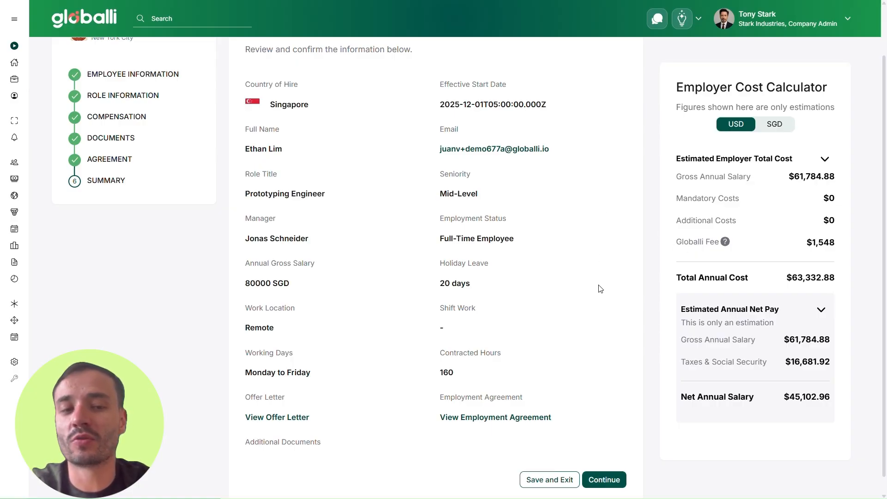
{"action": "scroll", "coordinate": [600, 289], "scroll_direction": "up", "scroll_amount": 2}
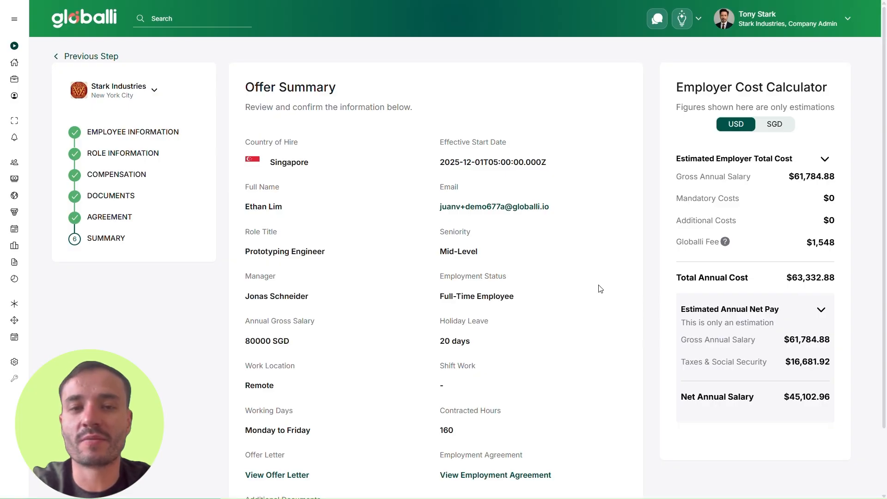
{"action": "scroll", "coordinate": [600, 289], "scroll_direction": "down", "scroll_amount": 2}
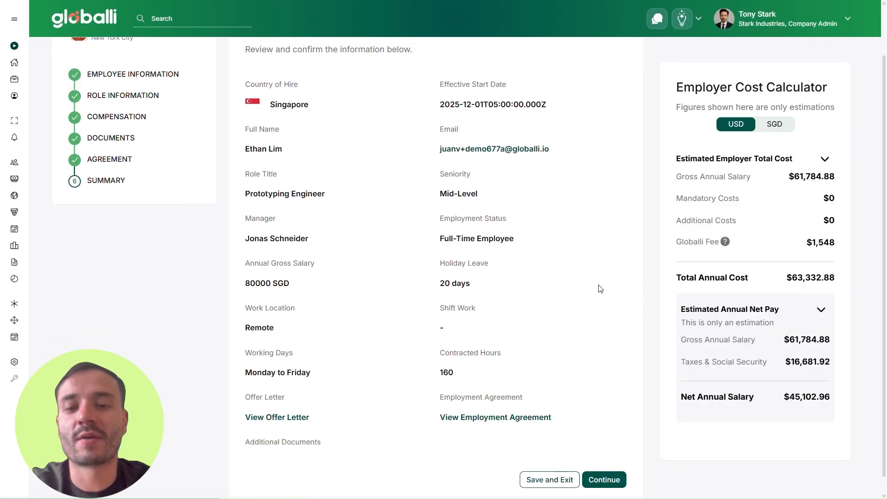
{"action": "scroll", "coordinate": [600, 289], "scroll_direction": "down", "scroll_amount": 1}
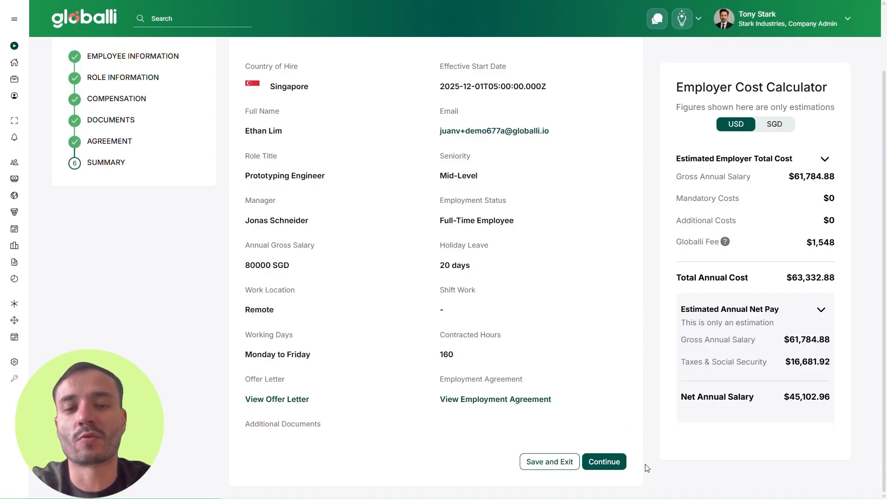
{"action": "left_click", "coordinate": [603, 461]}
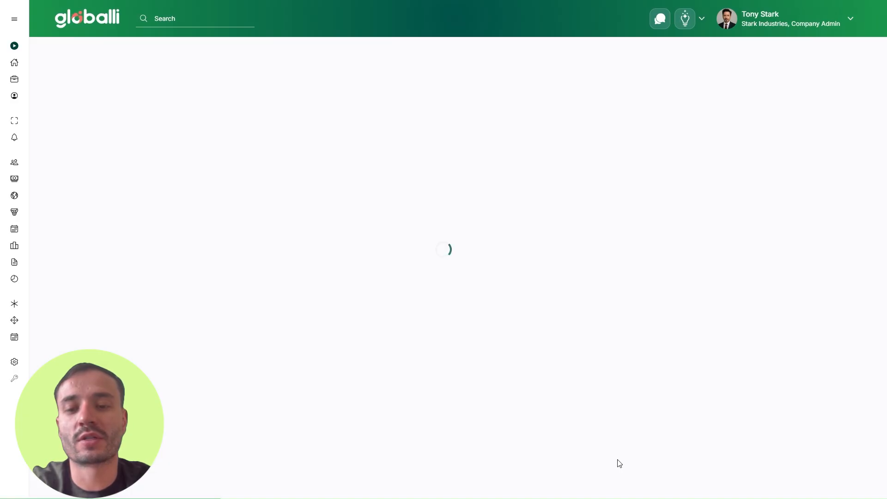